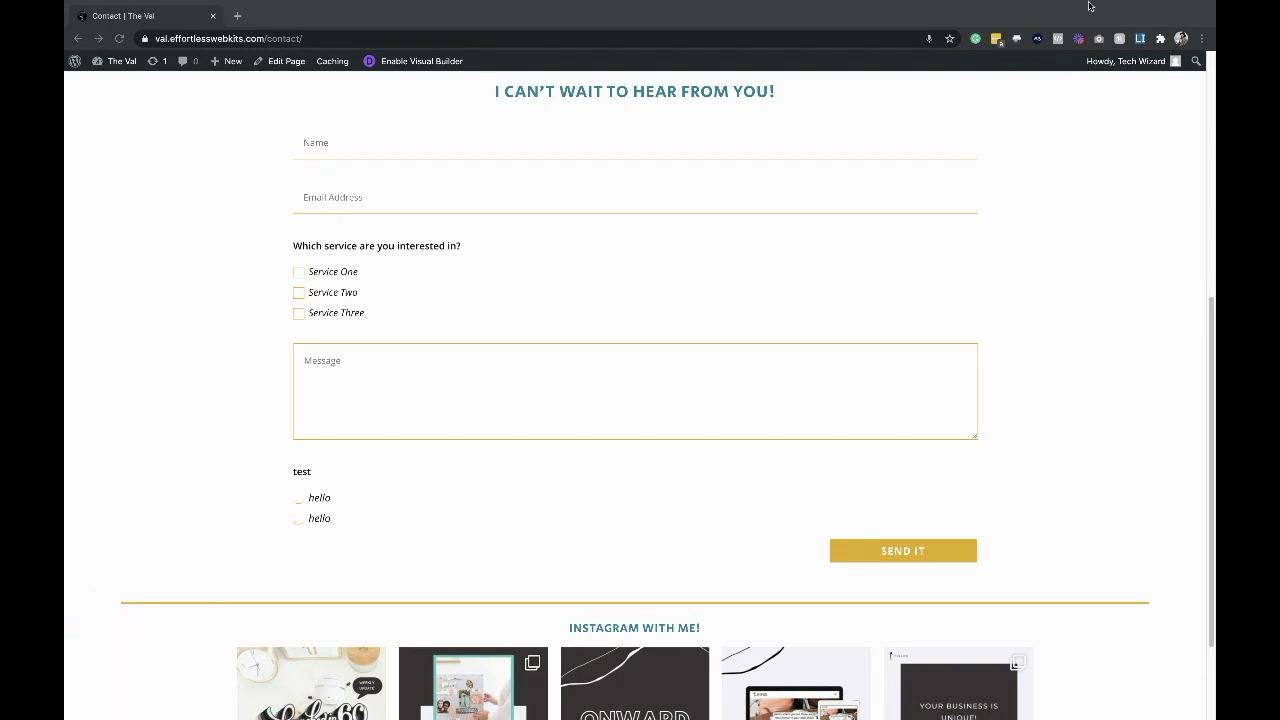
Label the new reCAPTCHA site val.effortlesswebkits.com and choose reCAPTCHA v3 as its type
key("super+grave")
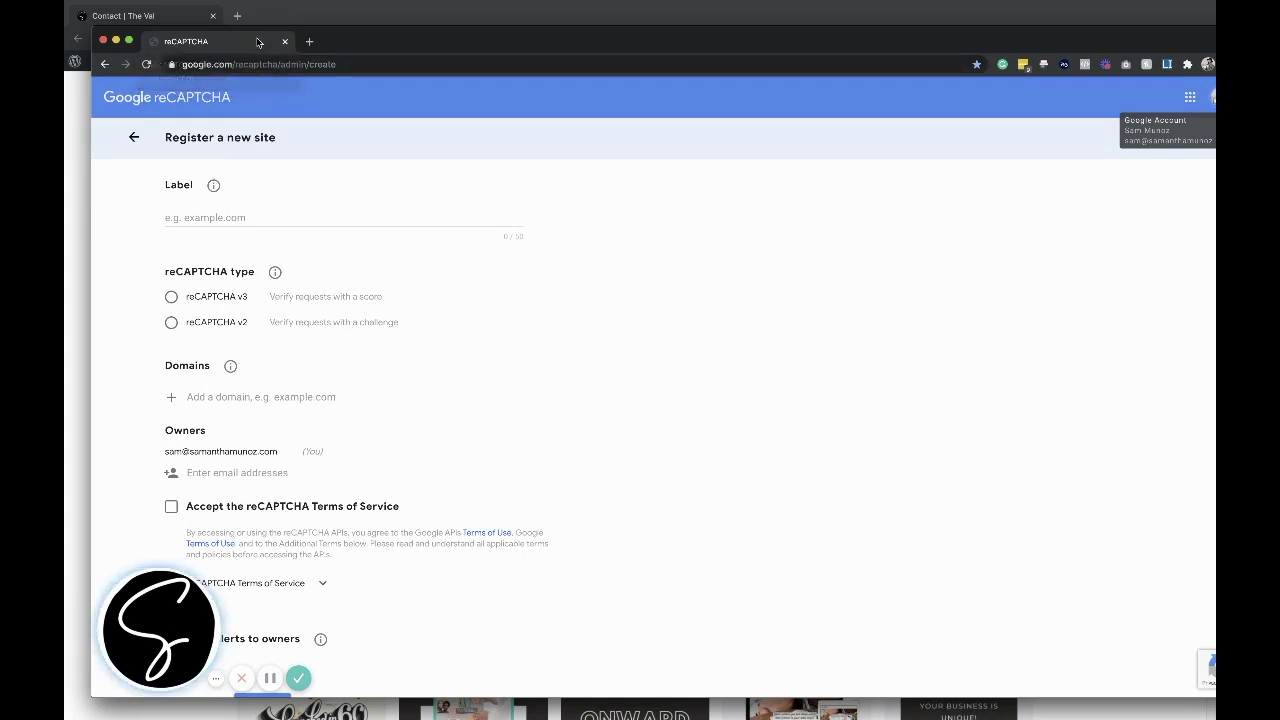
left_click_drag(251, 49, 285, 16)
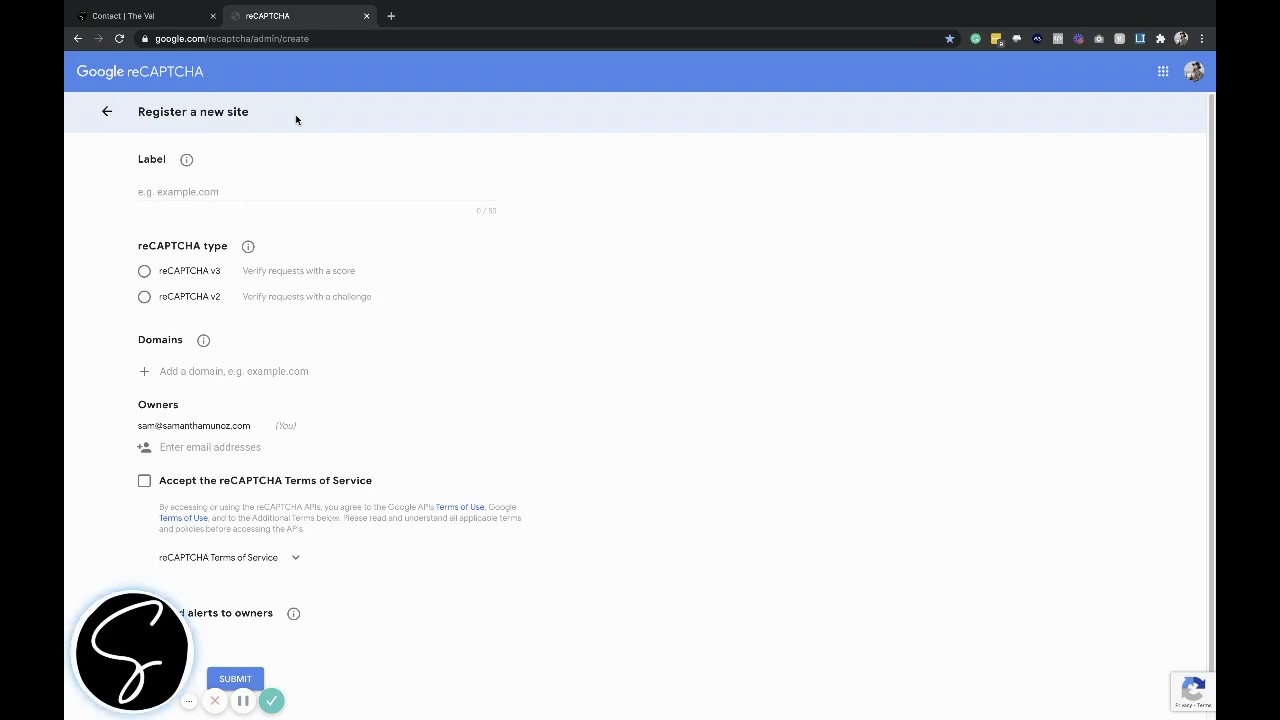
mouse_move(190, 165)
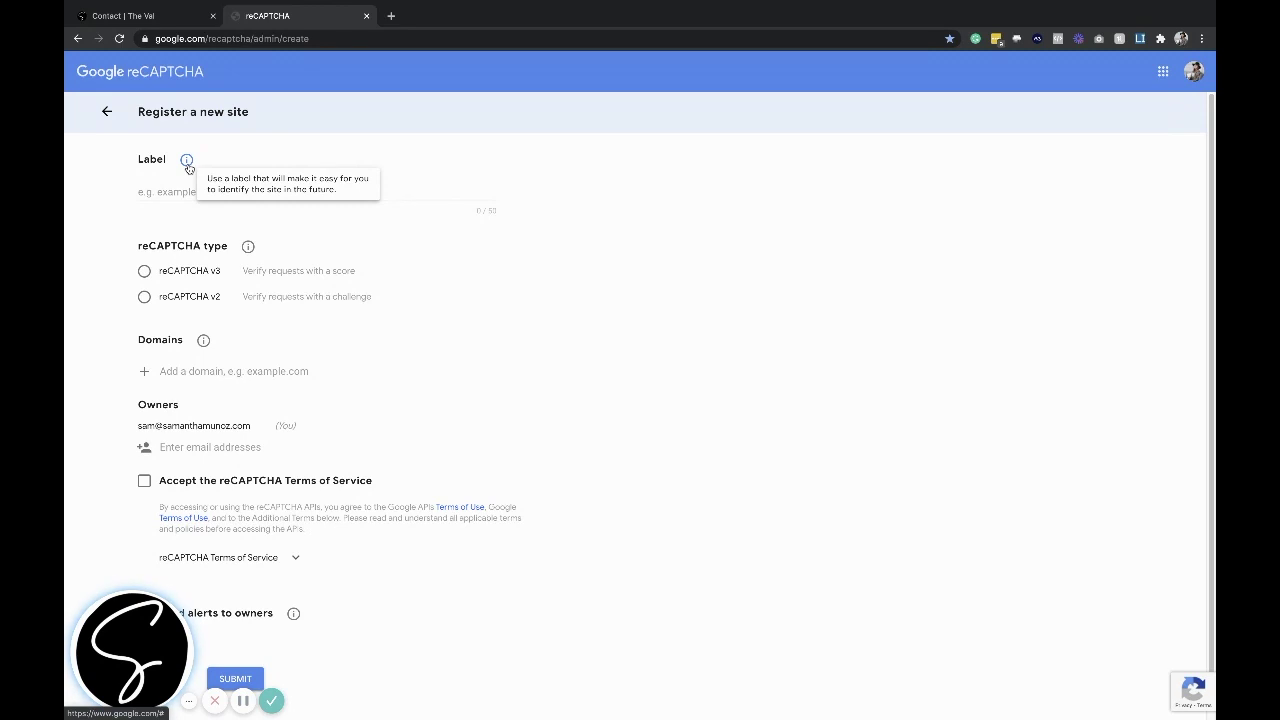
left_click(183, 191)
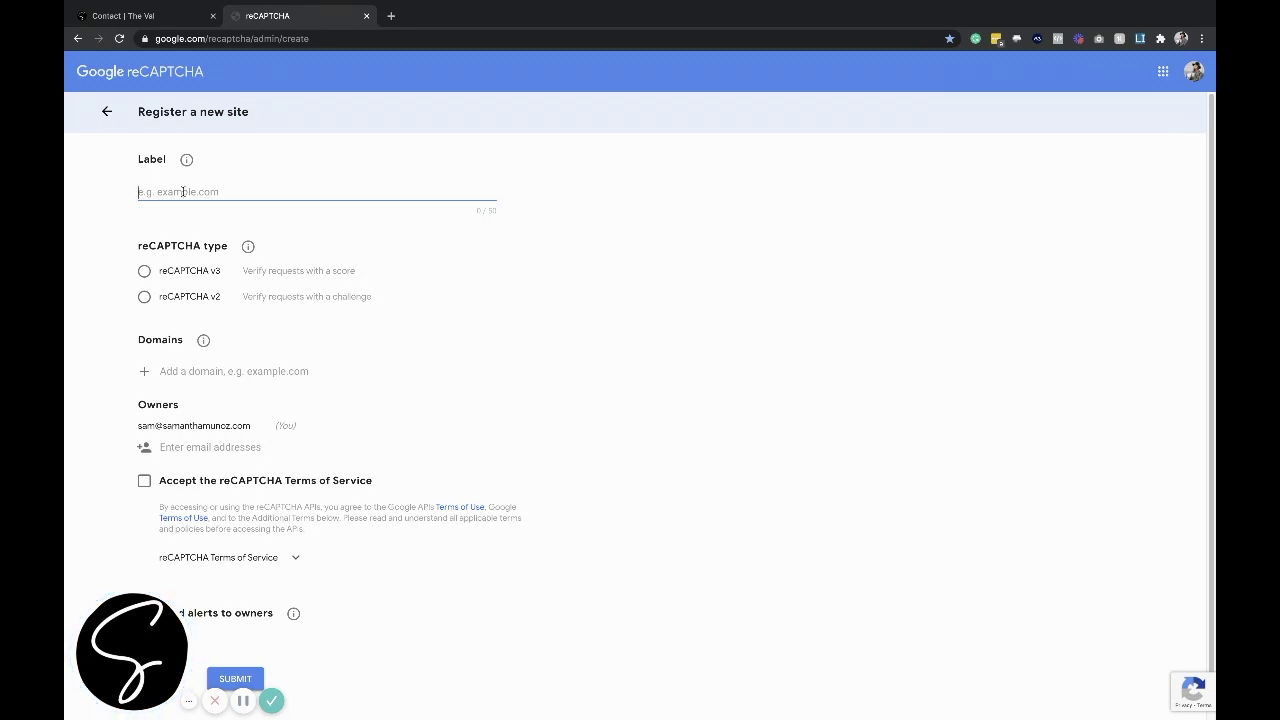
type("val.effortlesswebkits.com")
left_click(607, 80)
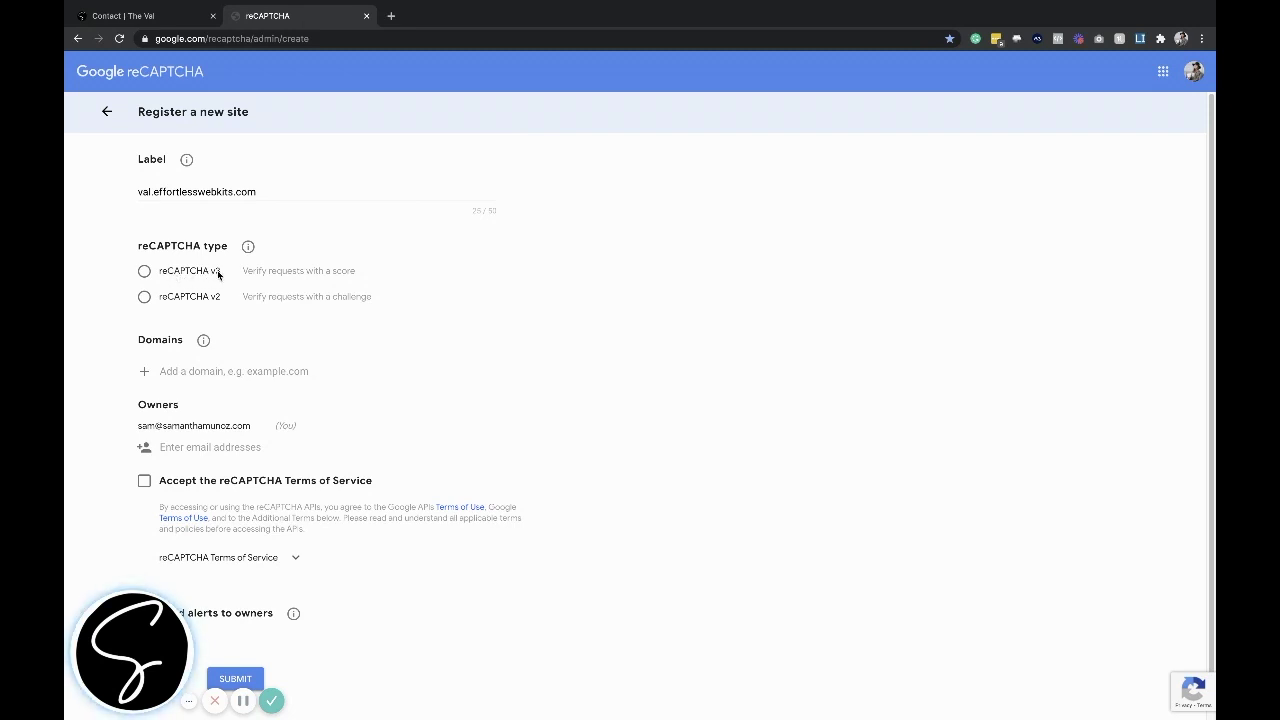
left_click(145, 272)
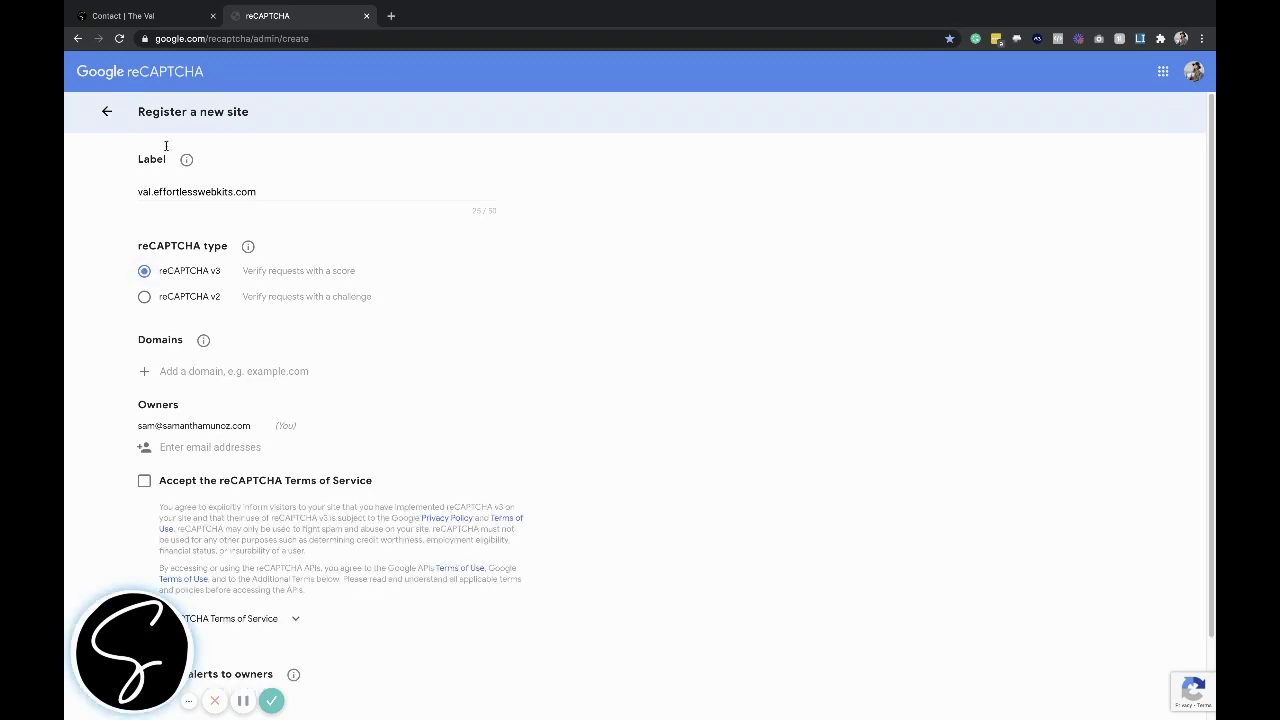
left_click(234, 371)
type("https://val.effortlesswebkits.com")
key("Return")
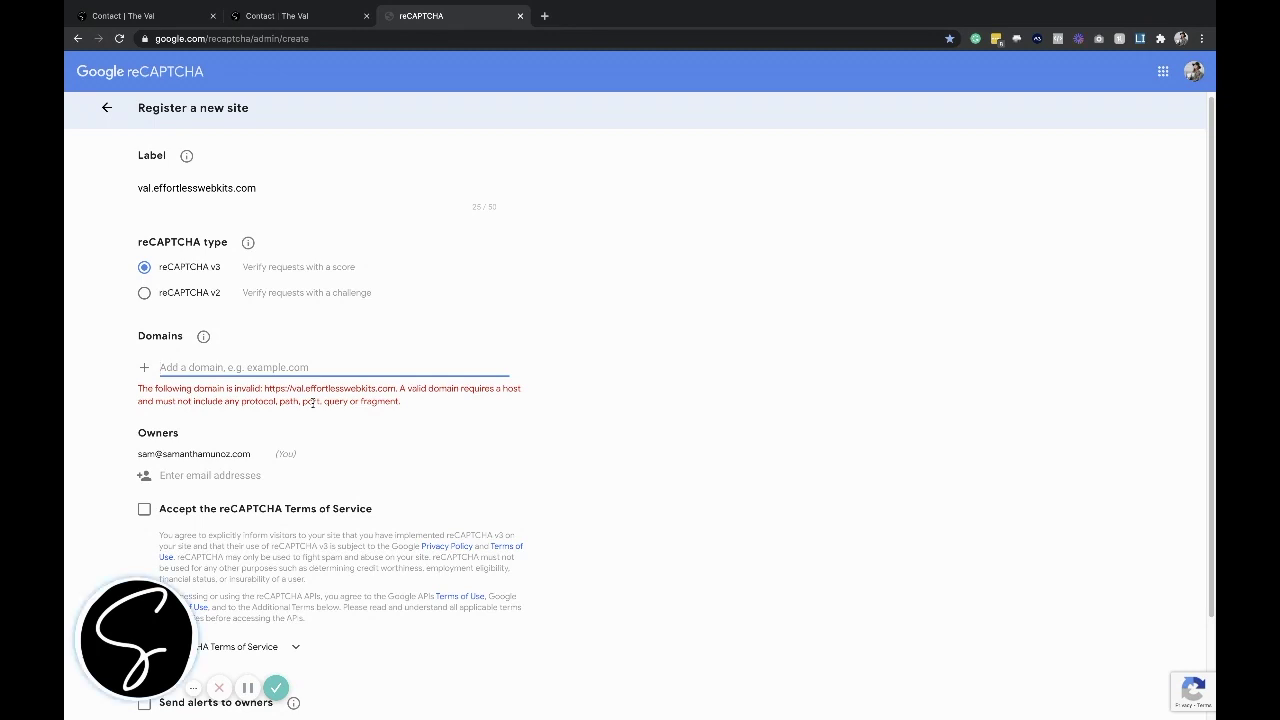
Add val.effortlesswebkits.com without a protocol as the site's domain
type("val.effortlesswebkits.com")
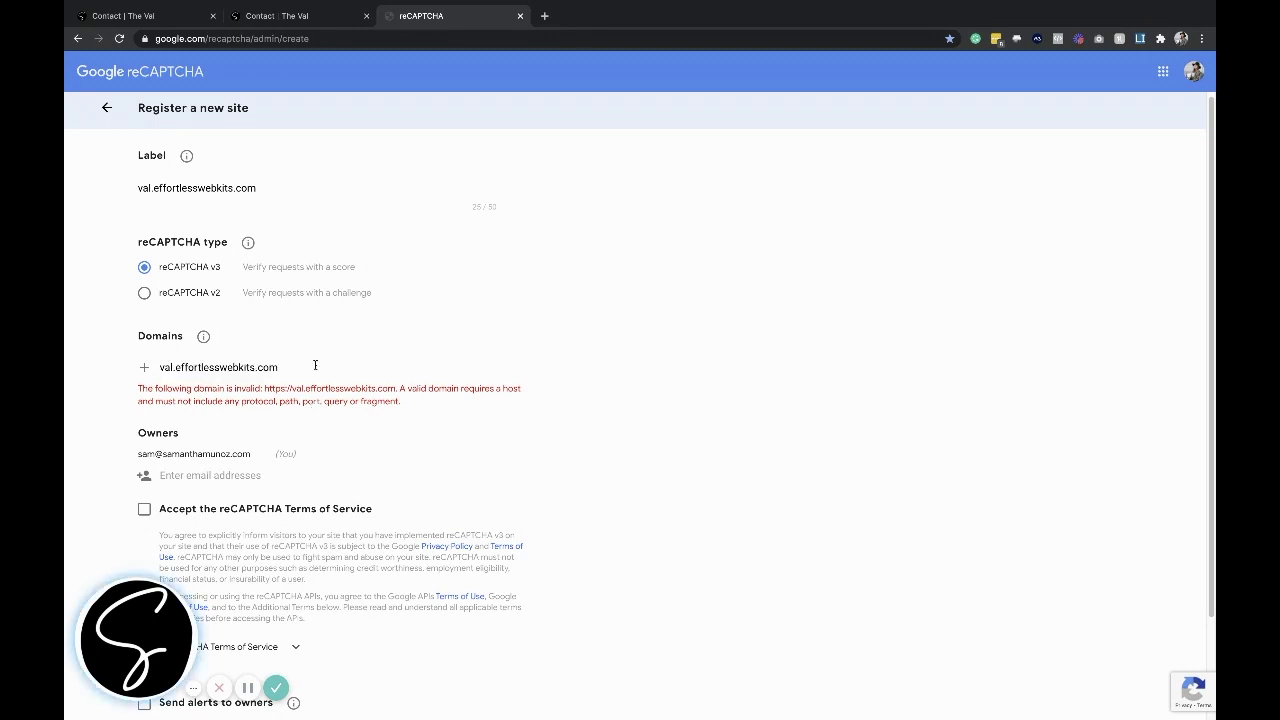
left_click(315, 365)
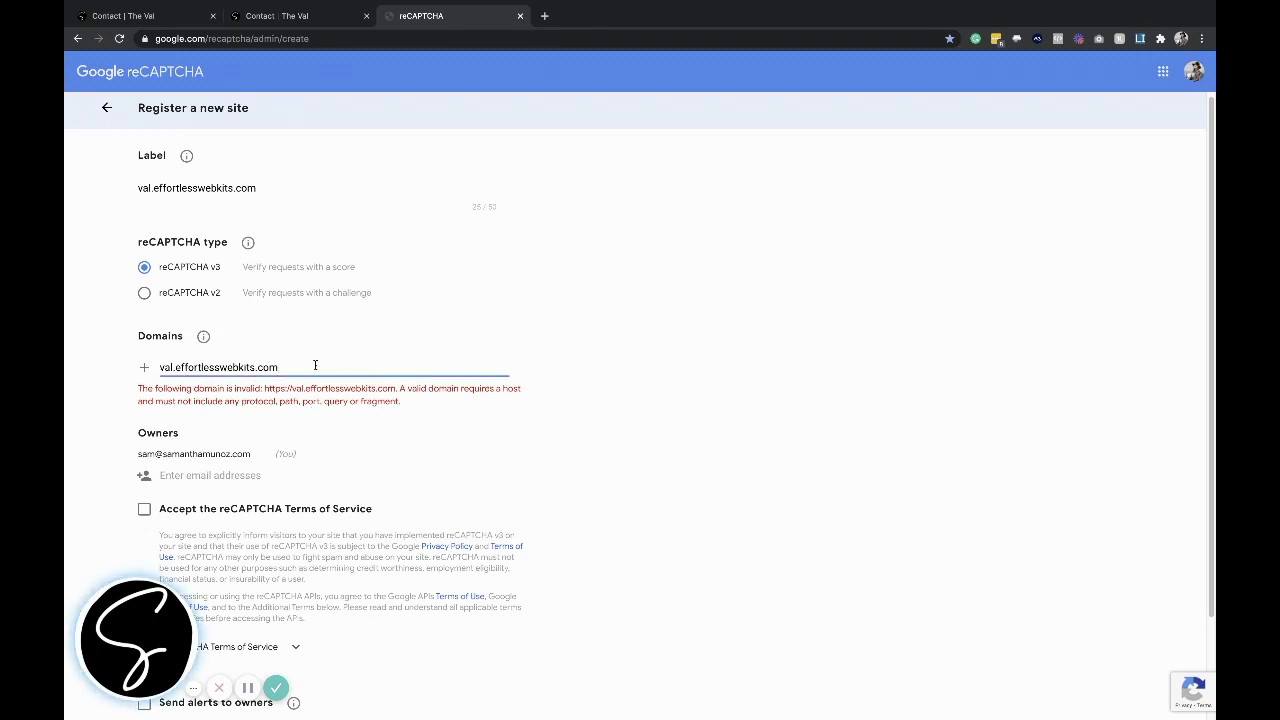
key("Return")
Accept the reCAPTCHA Terms of Service and submit the site registration
scroll(410, 450, "down", 1)
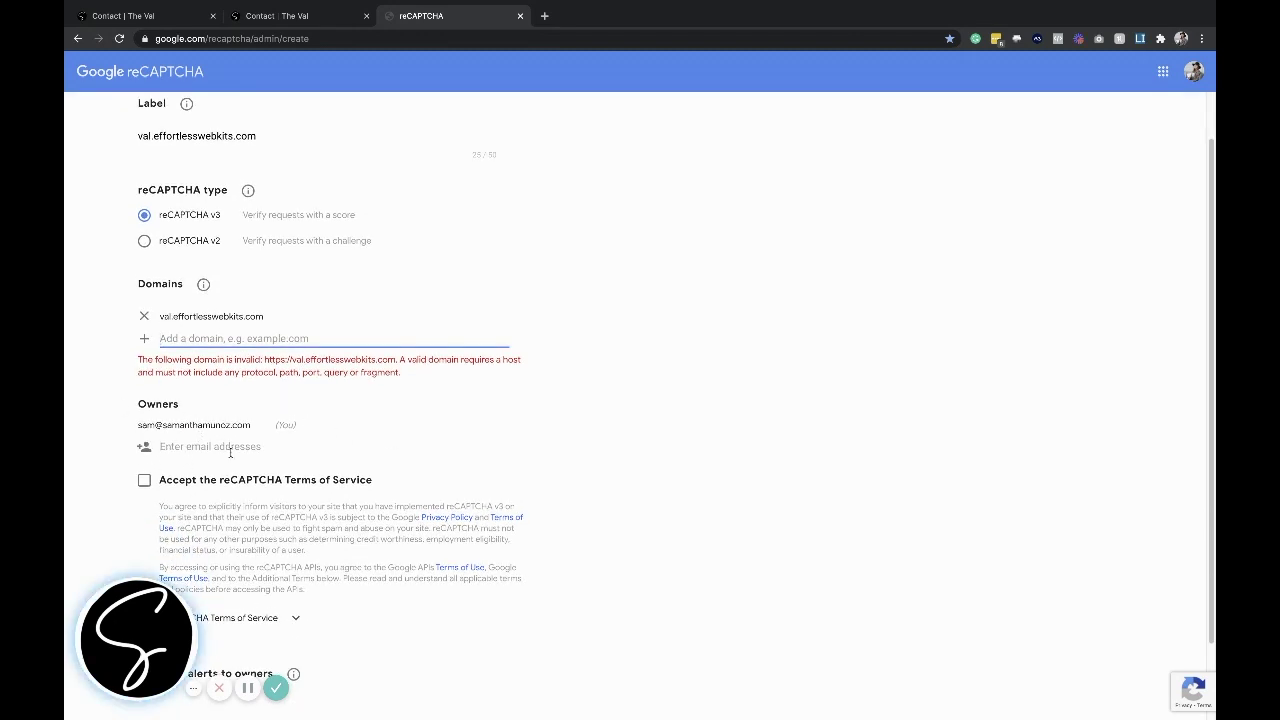
scroll(230, 453, "down", 1)
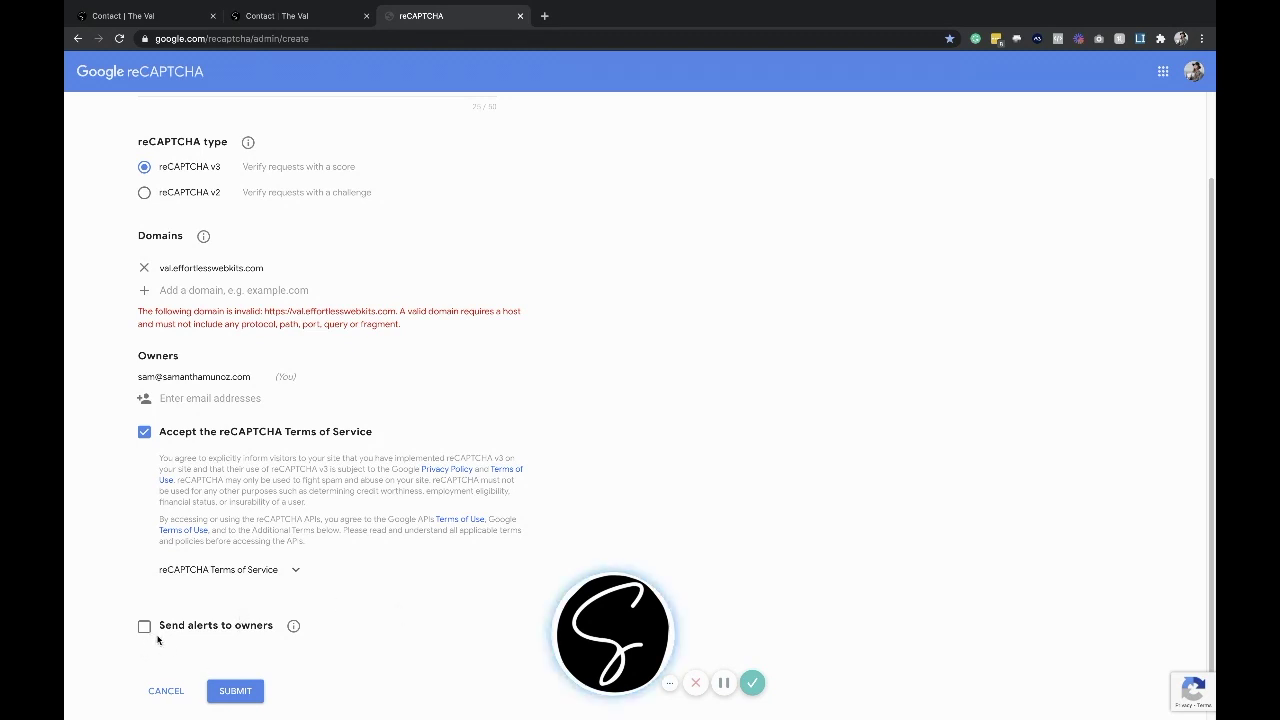
left_click(227, 694)
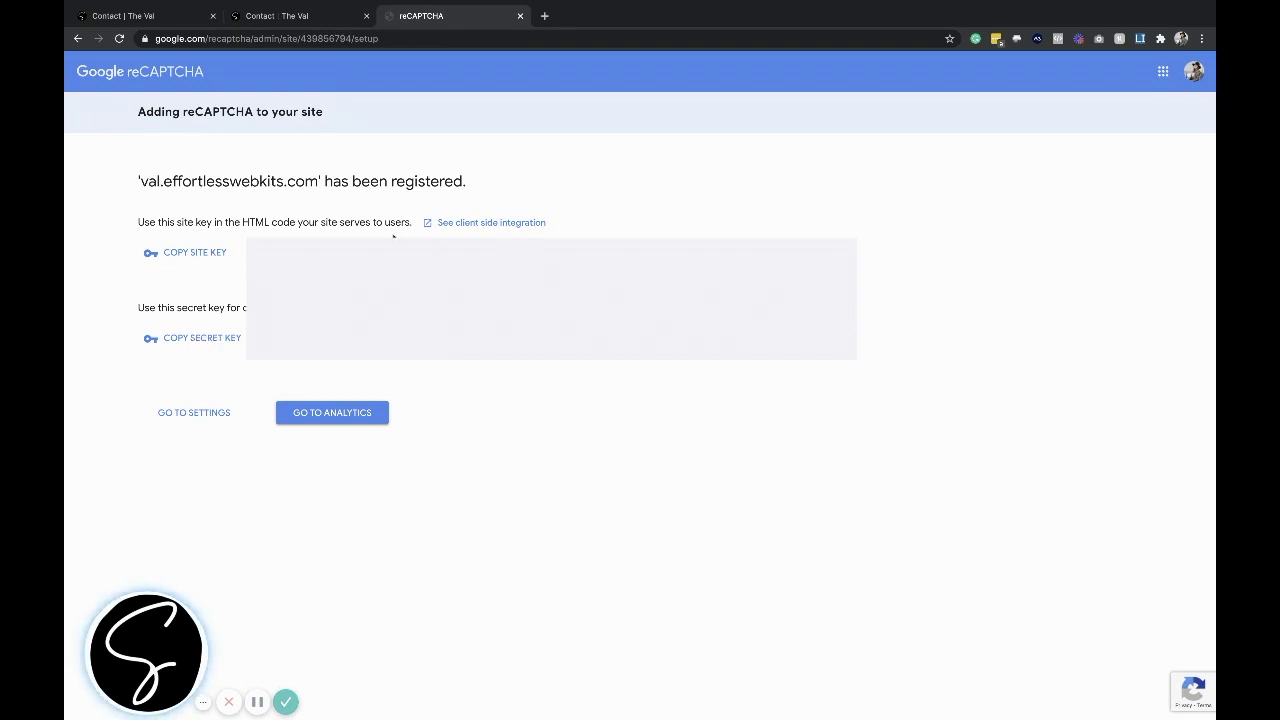
Open the website's contact page in the Visual Builder and bring up the contact form module's settings
left_click(310, 17)
scroll(429, 176, "down", 4)
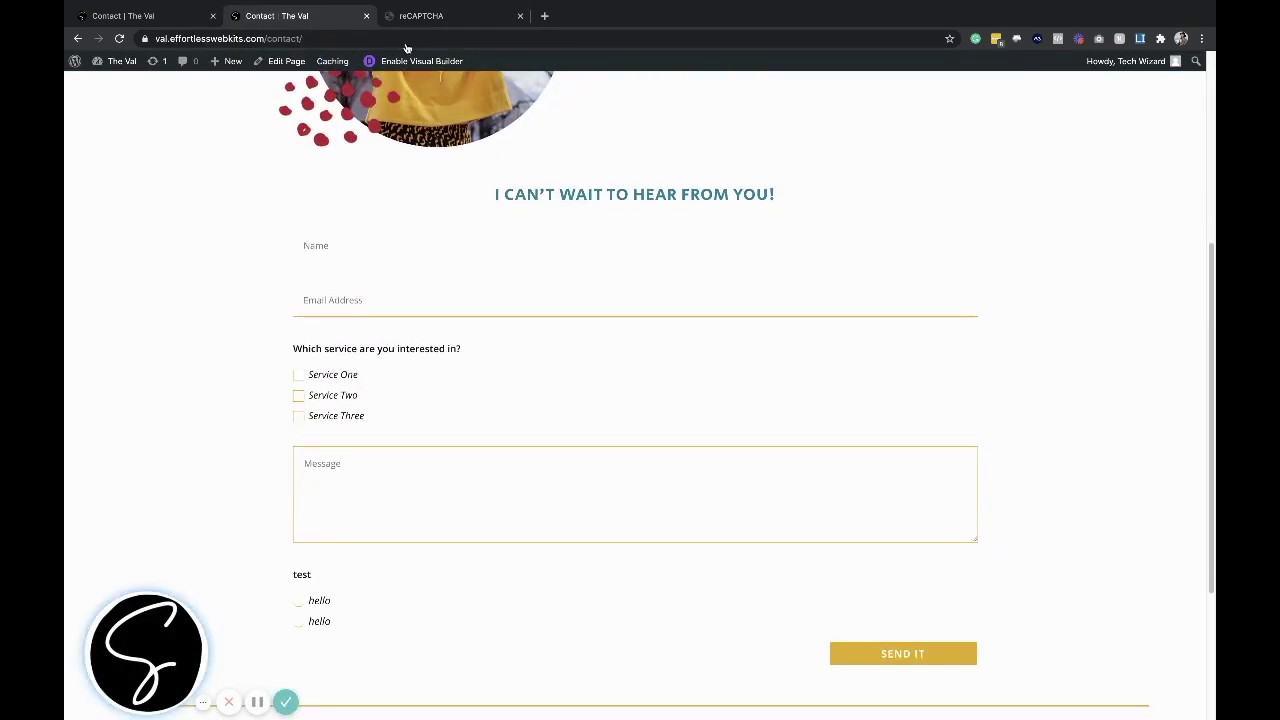
left_click(404, 62)
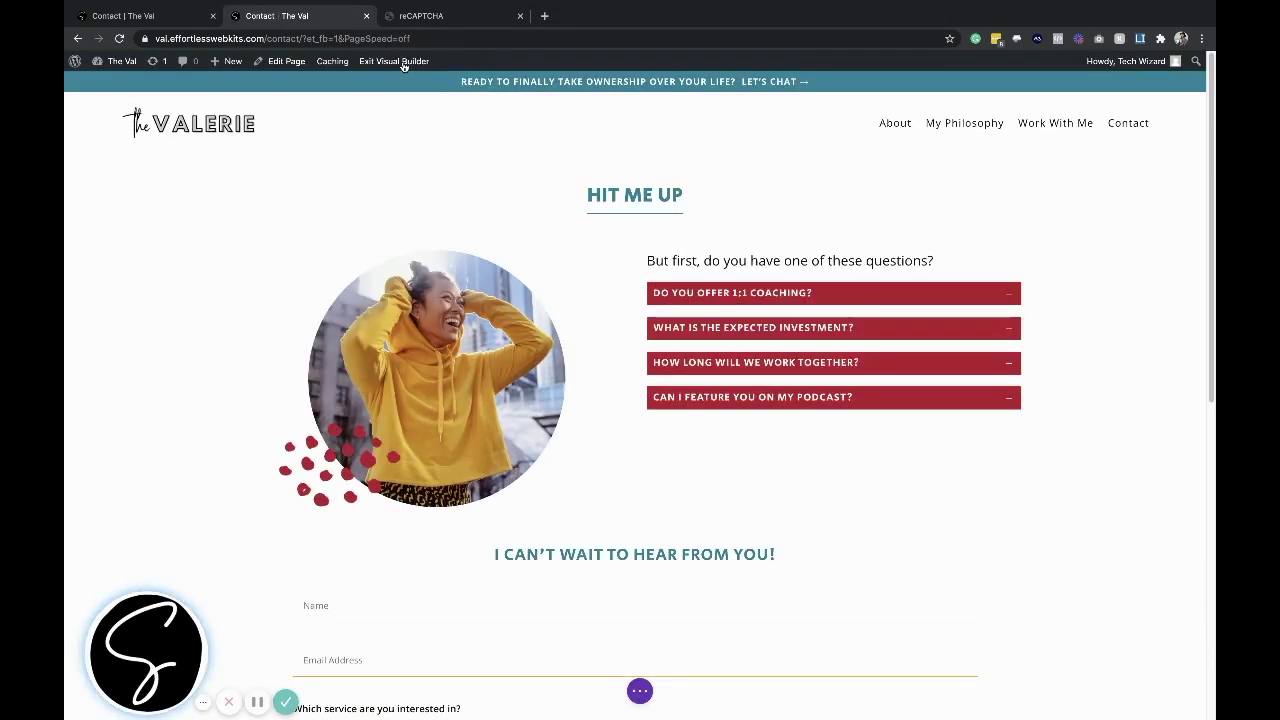
scroll(560, 300, "down", 5)
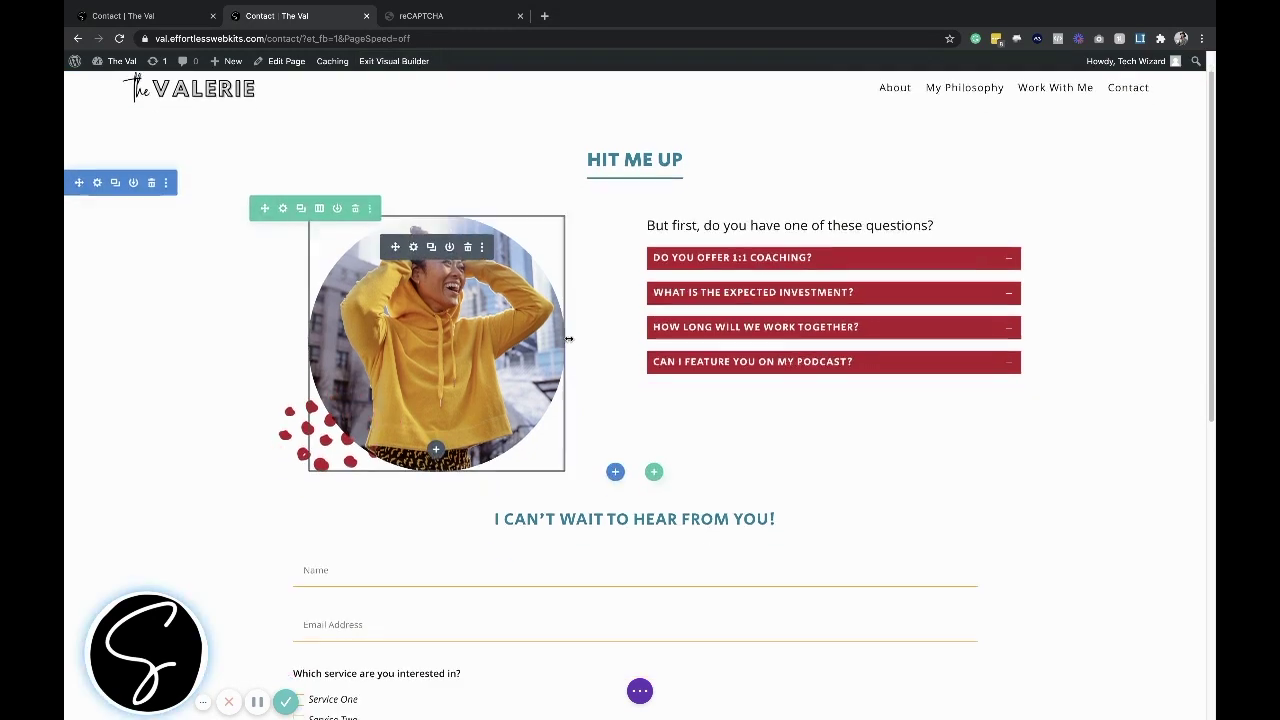
scroll(568, 338, "down", 2)
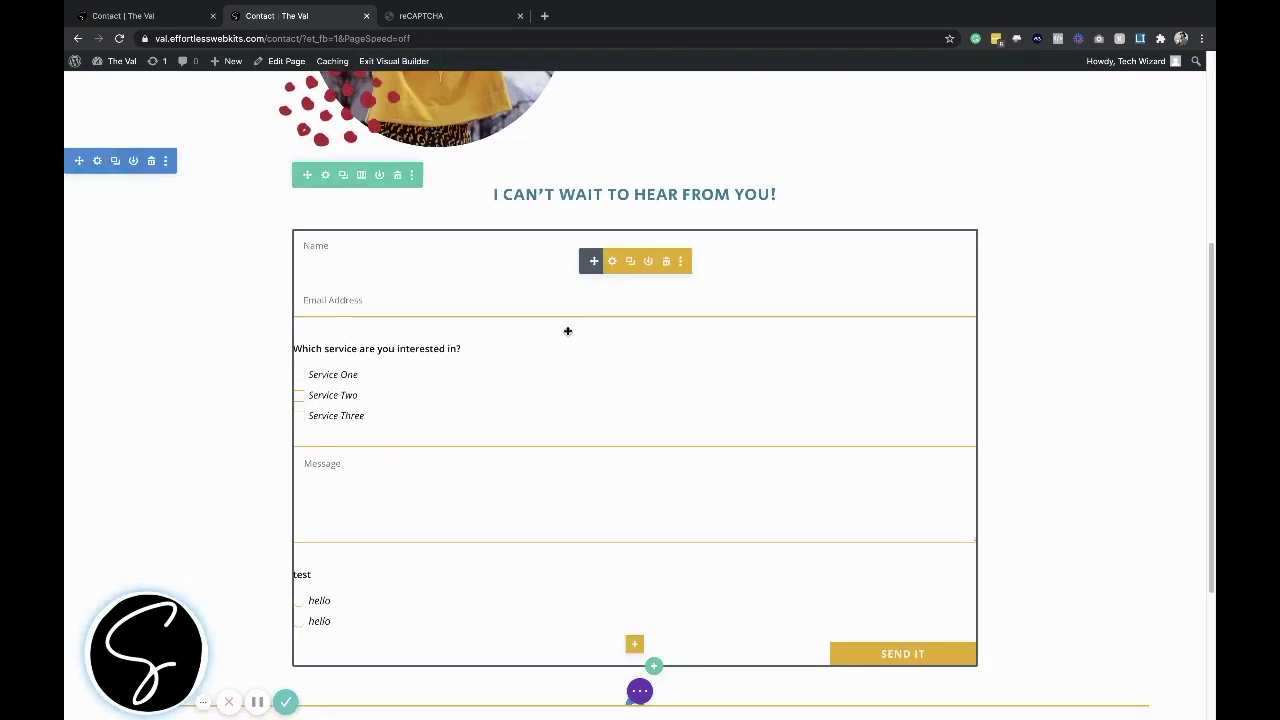
left_click(612, 261)
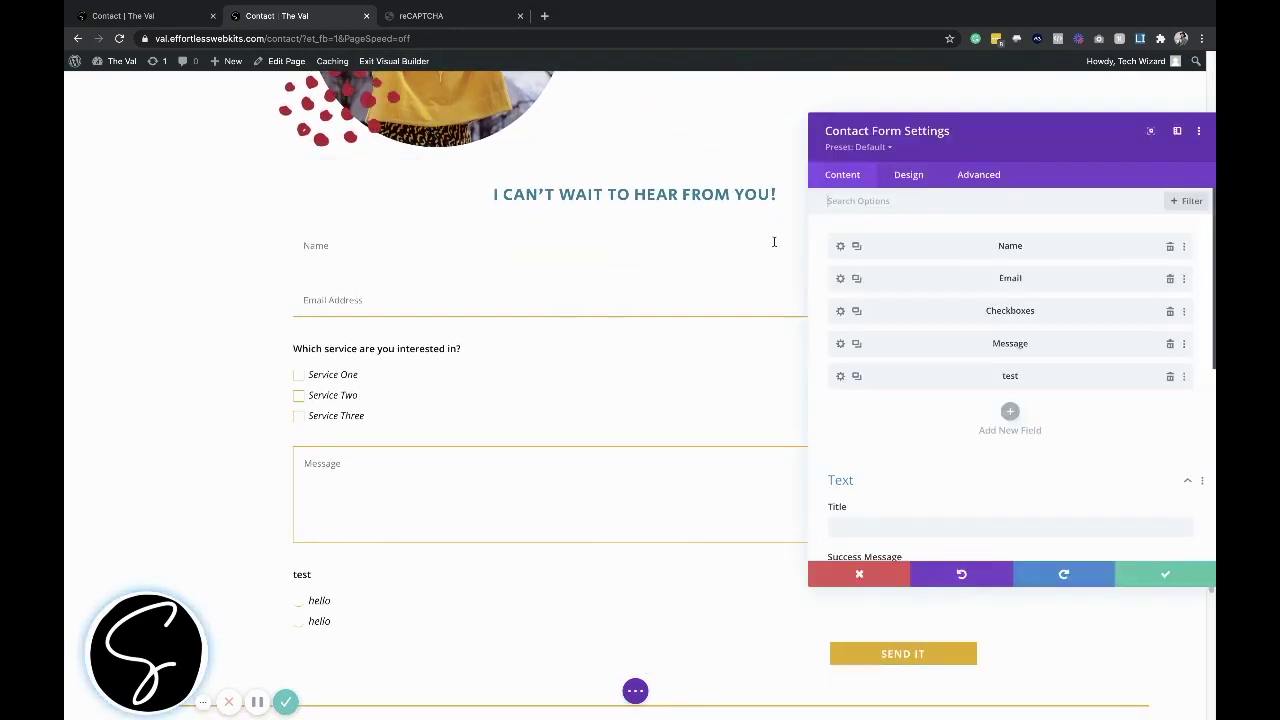
left_click_drag(948, 133, 763, 117)
Enable a spam protection service for the contact form with ReCaptcha as the service provider
scroll(788, 321, "down", 5)
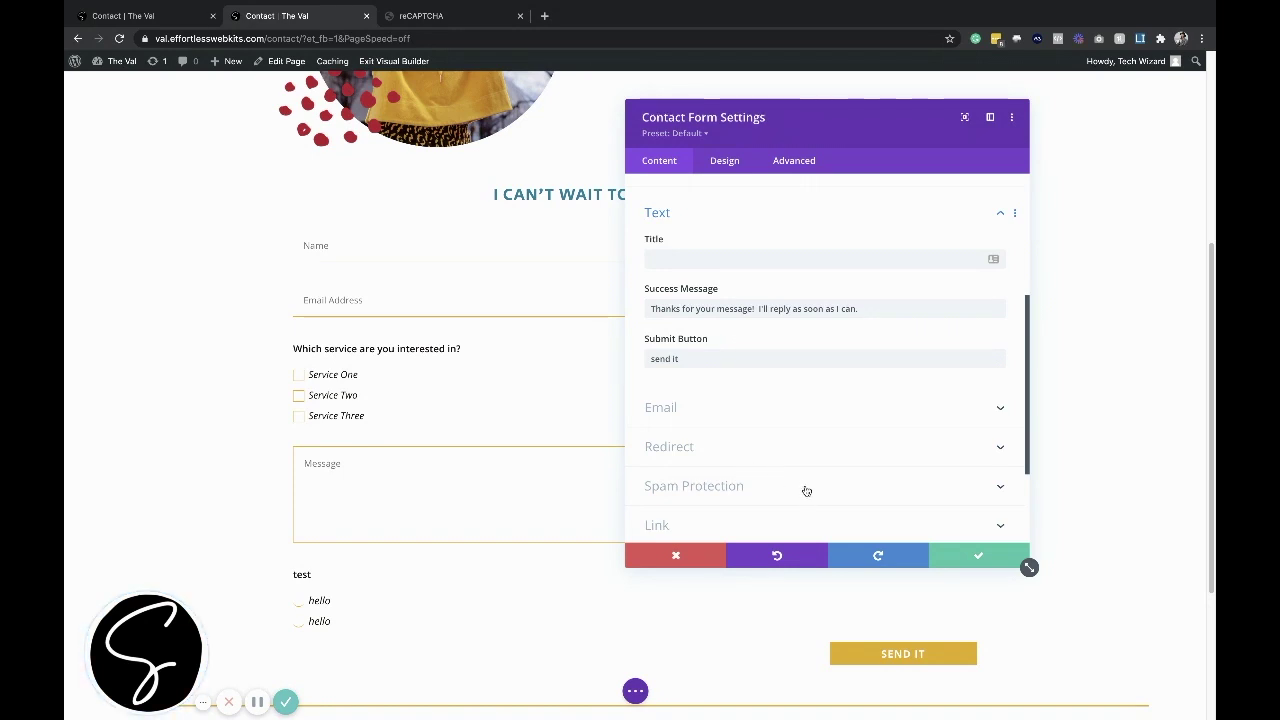
scroll(806, 490, "down", 1)
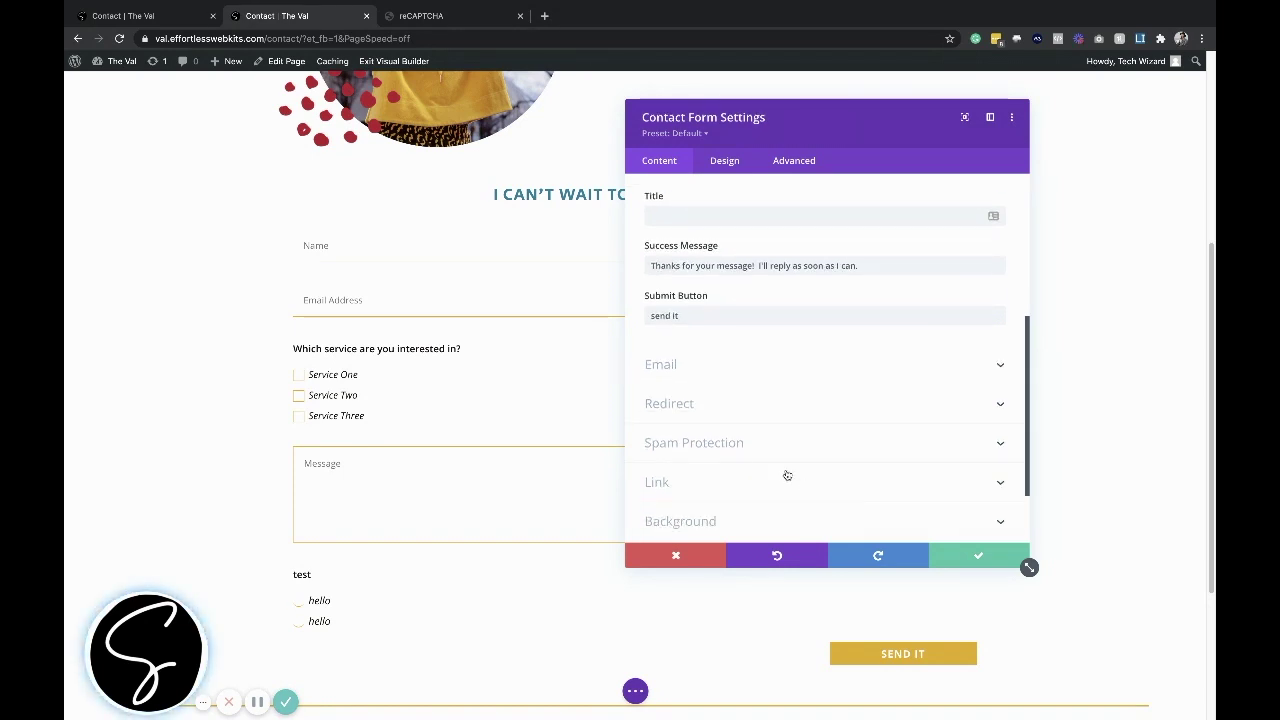
left_click(708, 447)
scroll(742, 443, "down", 1)
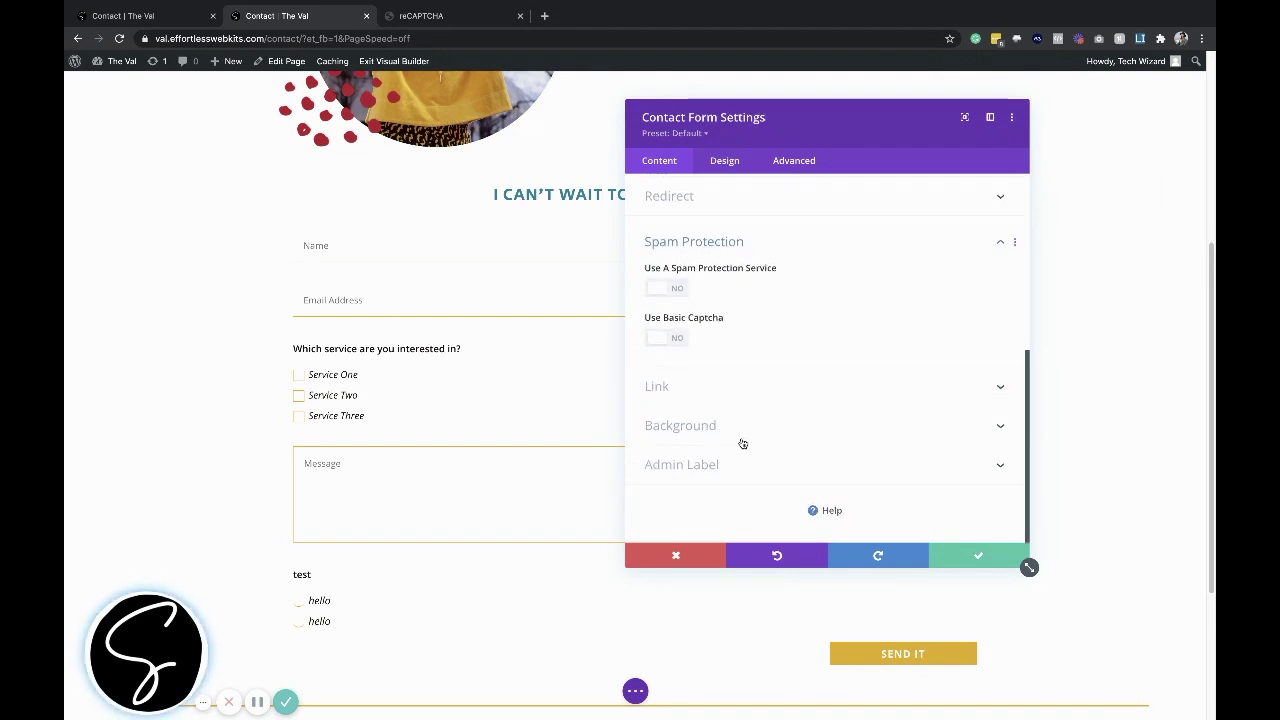
left_click(676, 290)
scroll(827, 362, "down", 1)
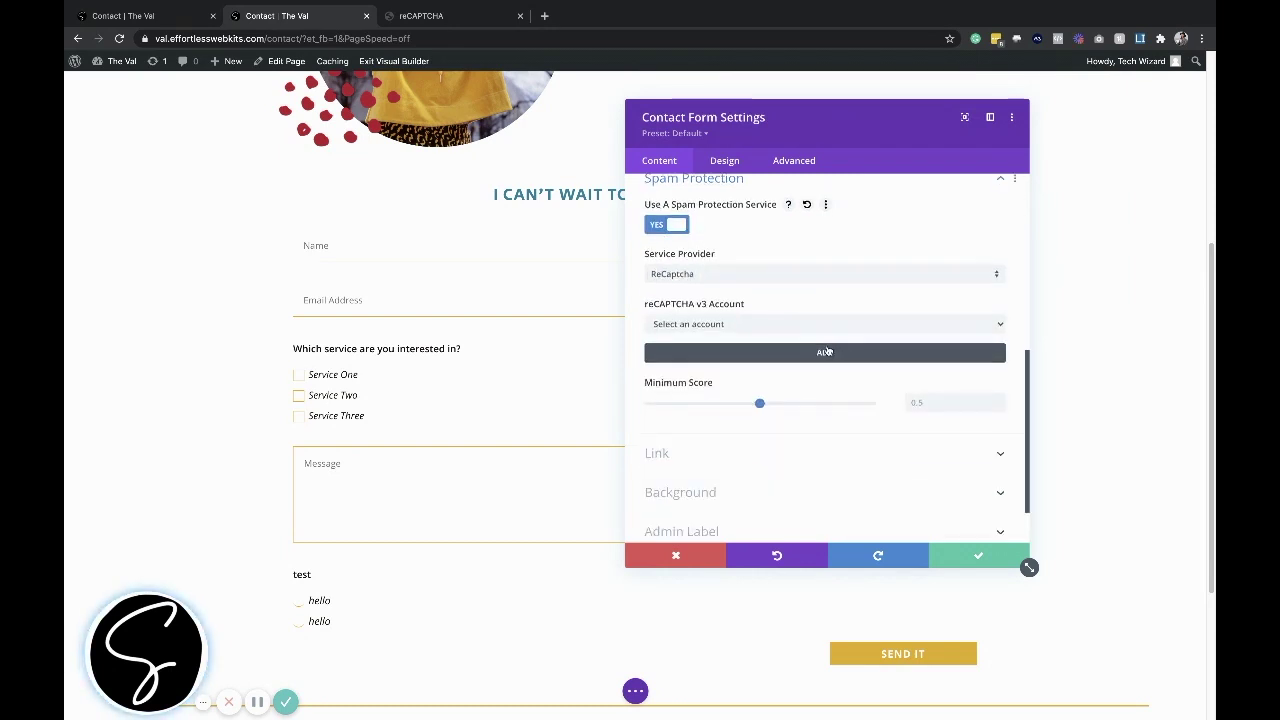
left_click(700, 277)
left_click(715, 292)
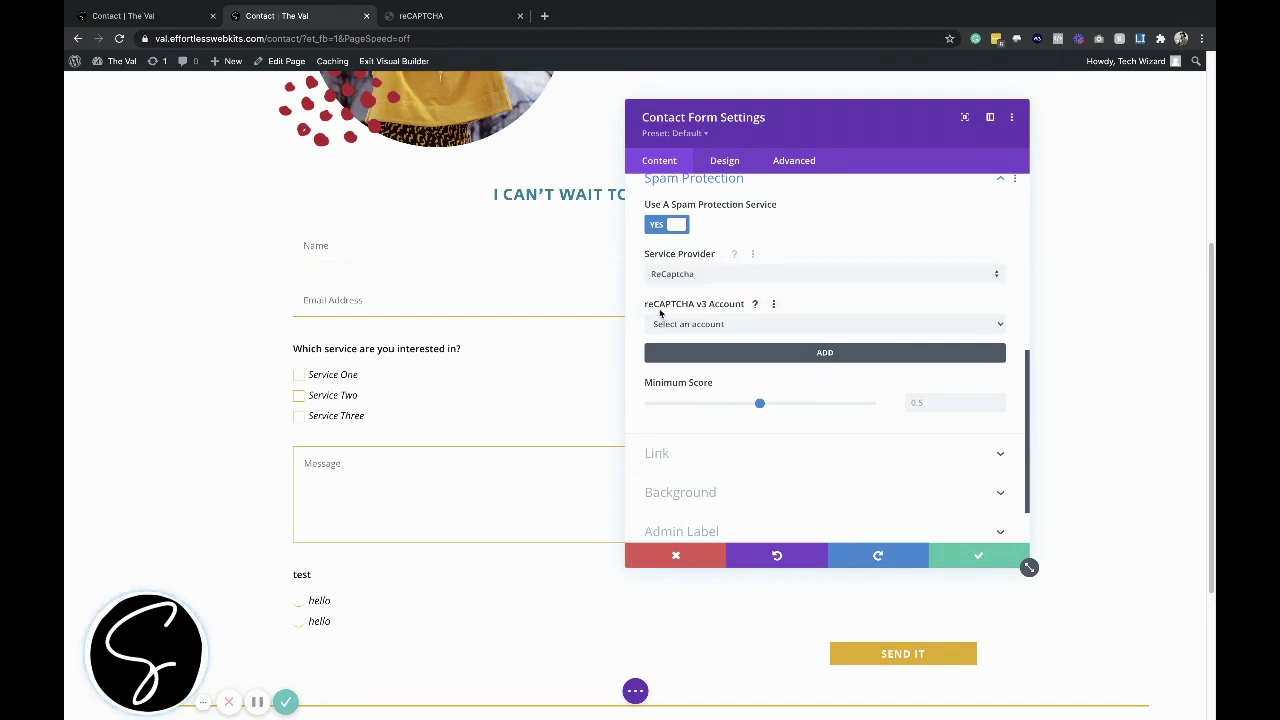
Add a reCAPTCHA v3 account to the form using the site key and secret key copied from the reCAPTCHA registration page
left_click(730, 324)
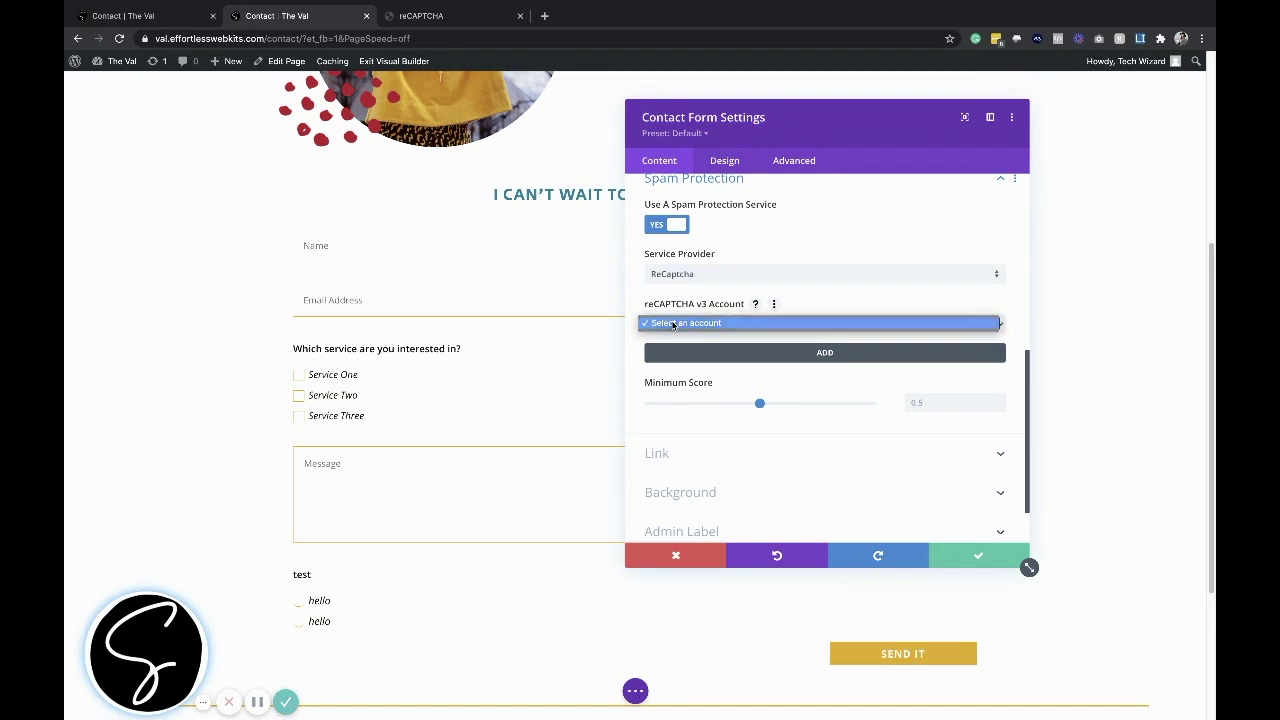
left_click(690, 323)
left_click(784, 353)
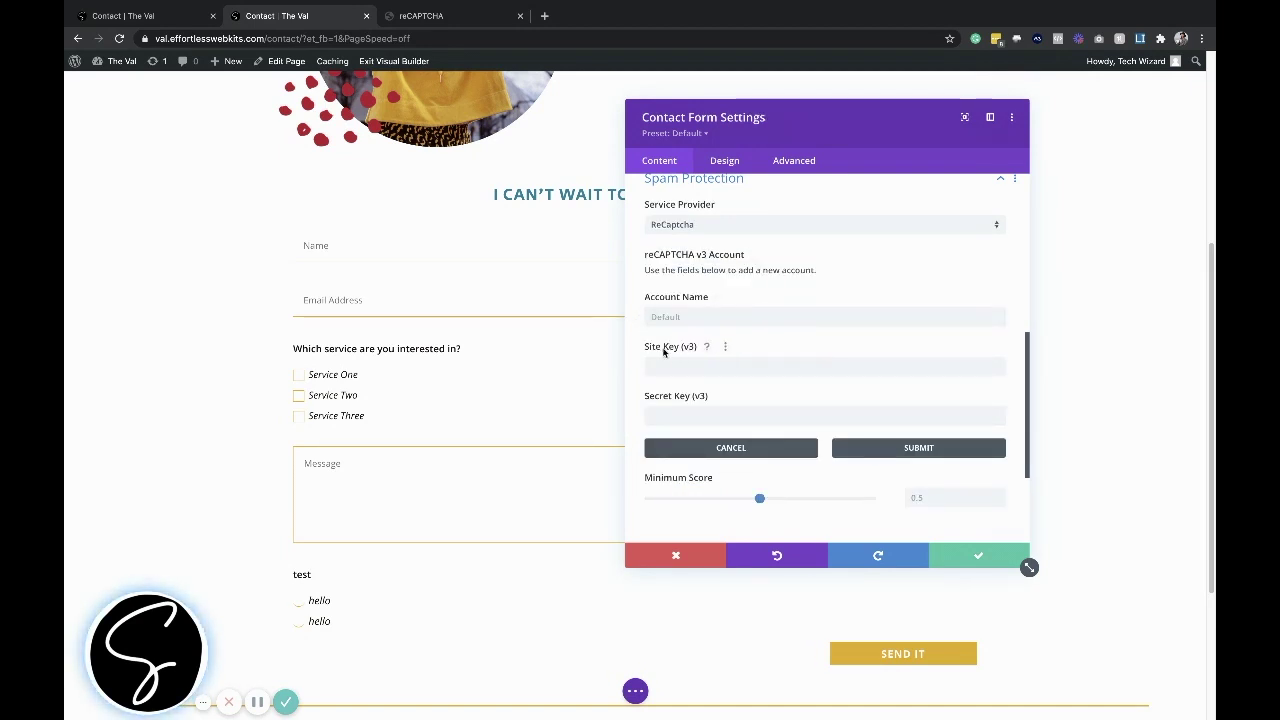
left_click(481, 19)
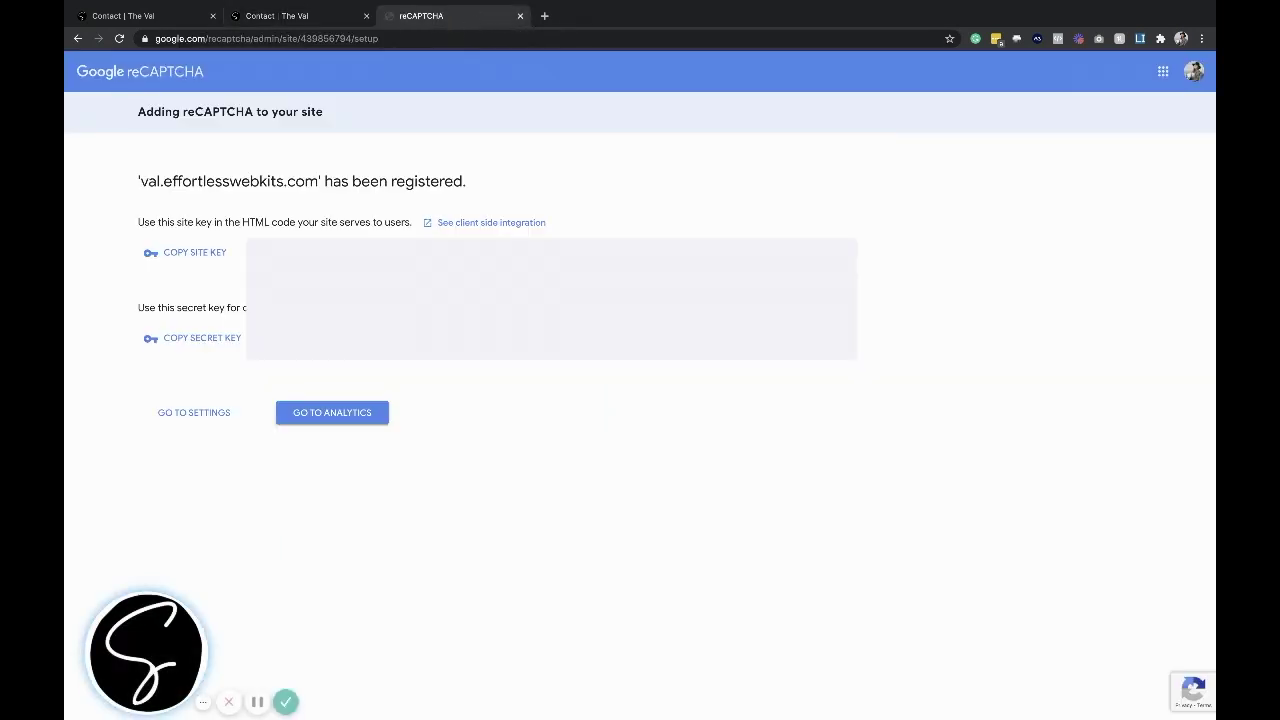
left_click(325, 16)
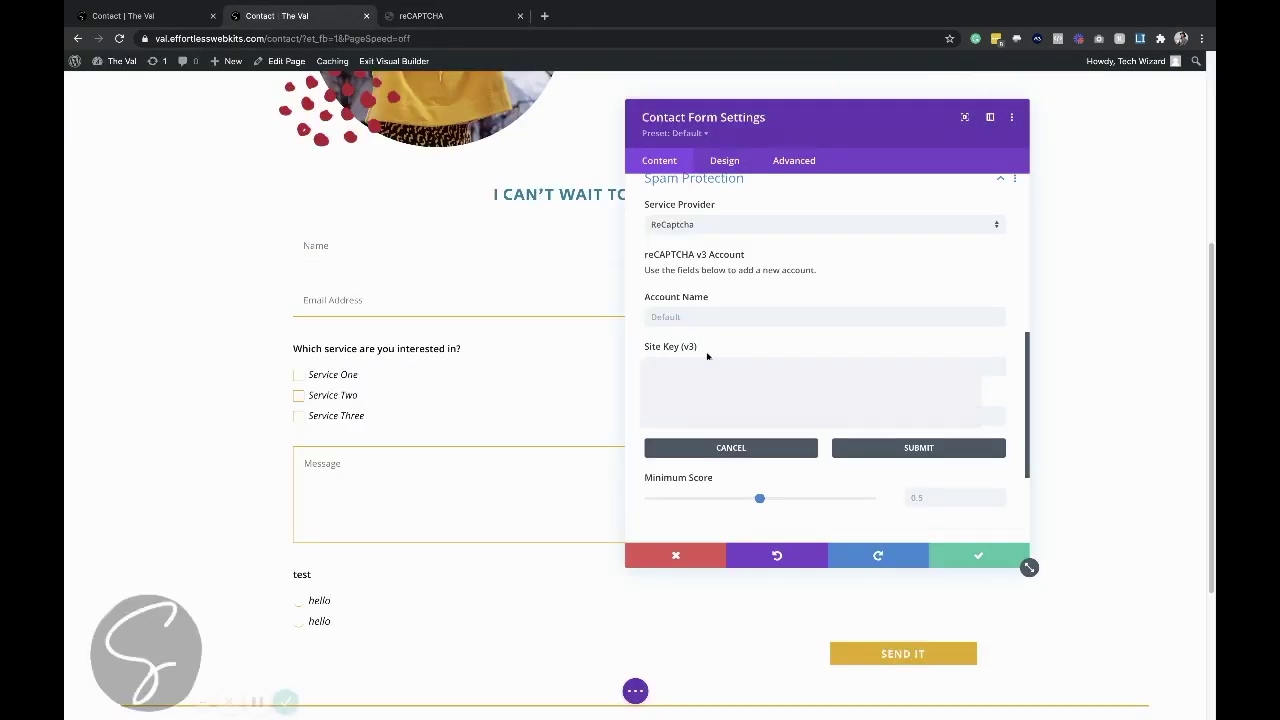
left_click(437, 22)
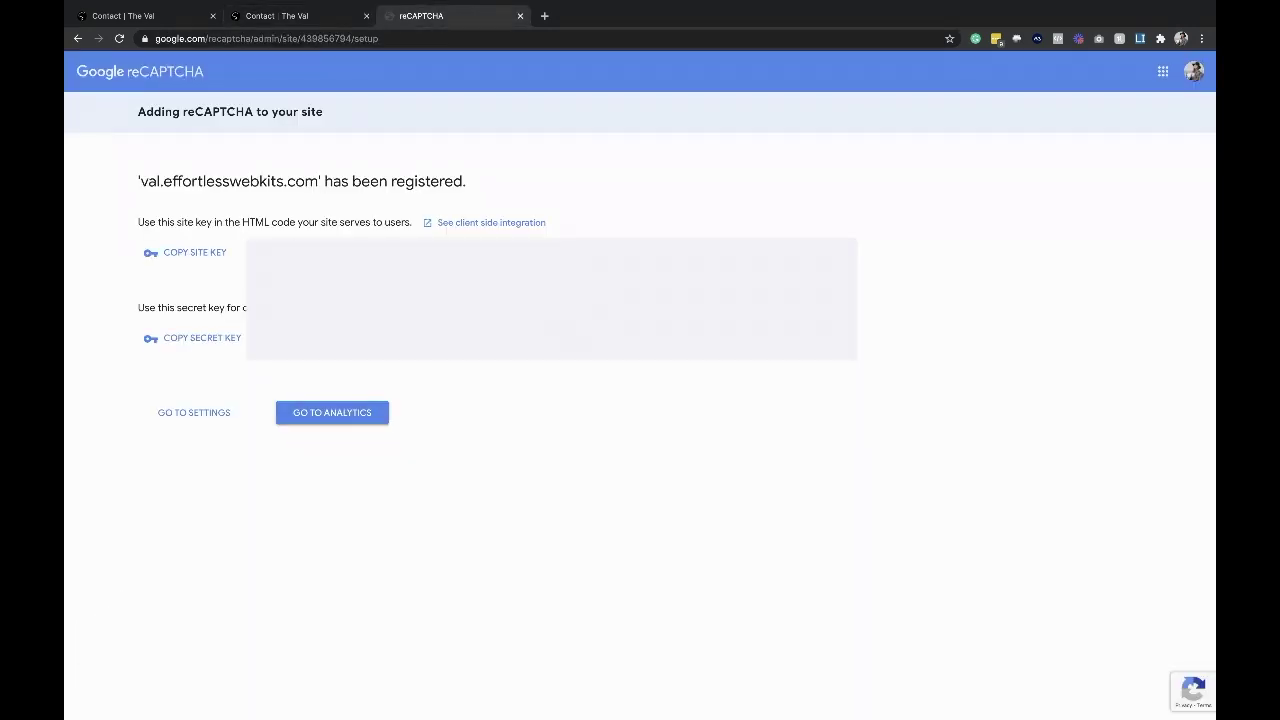
left_click(310, 16)
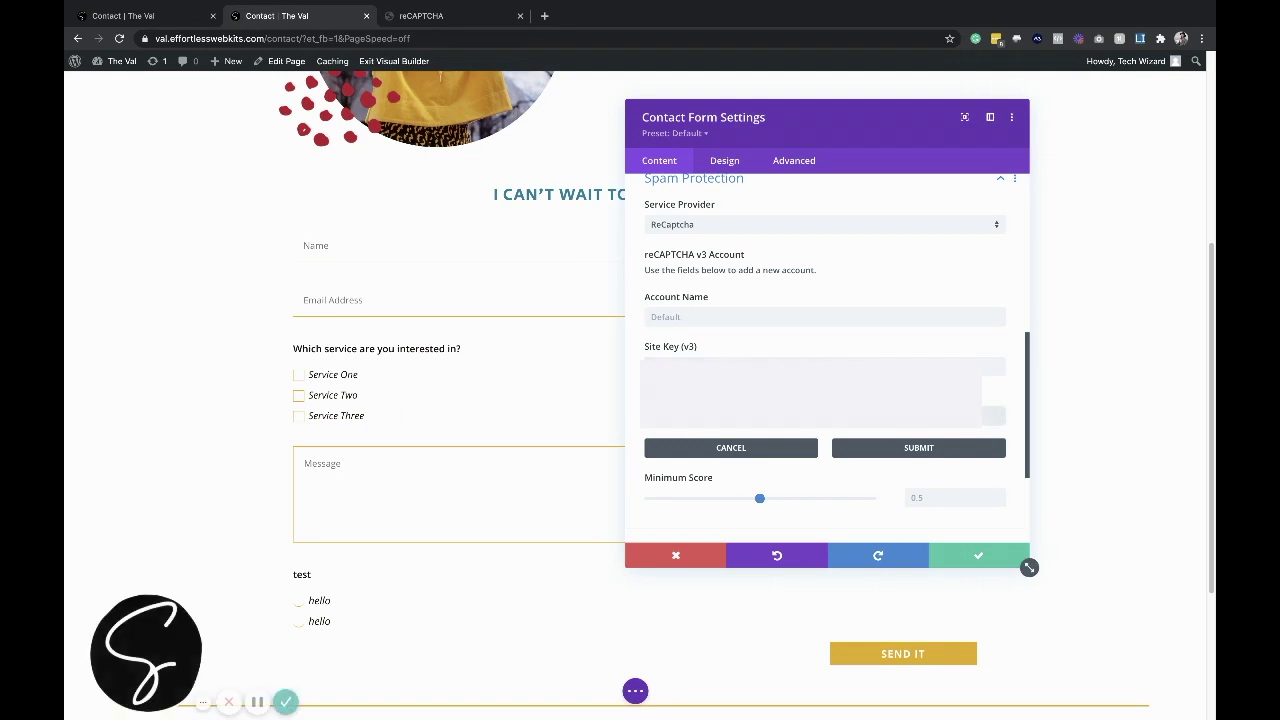
left_click(900, 450)
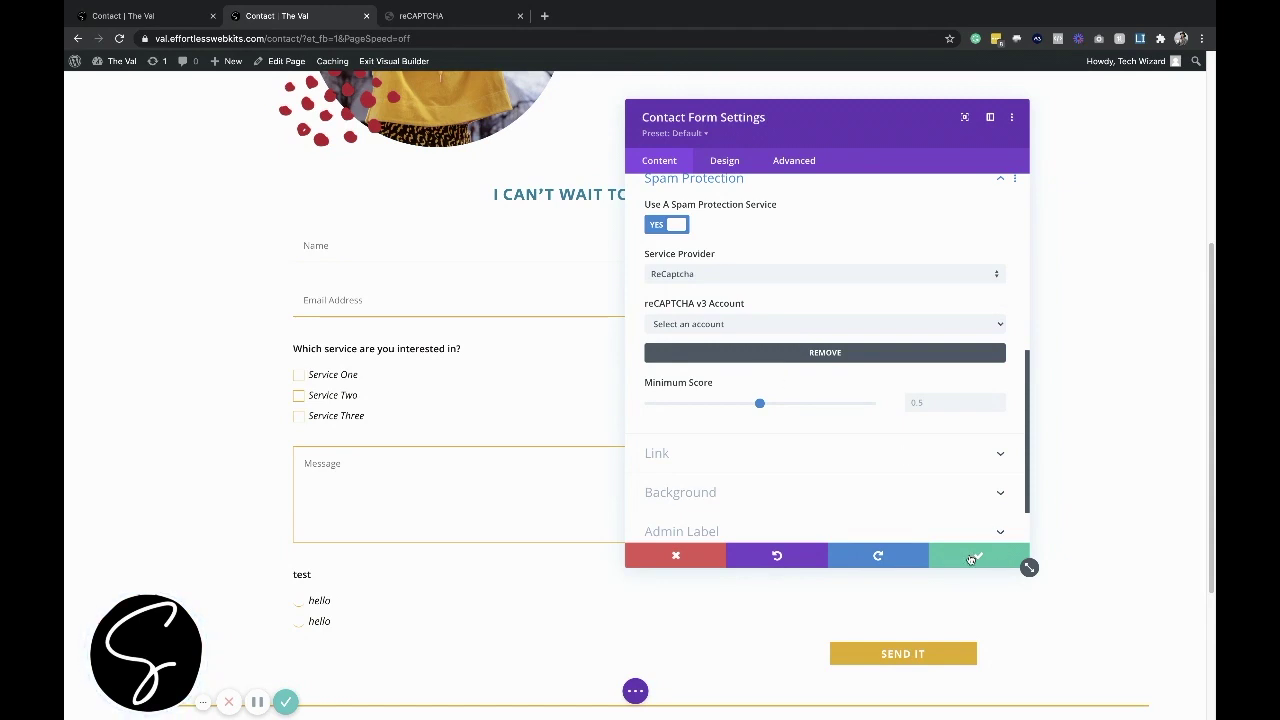
Select the Default reCAPTCHA v3 account for the contact form and save the form settings
left_click(834, 323)
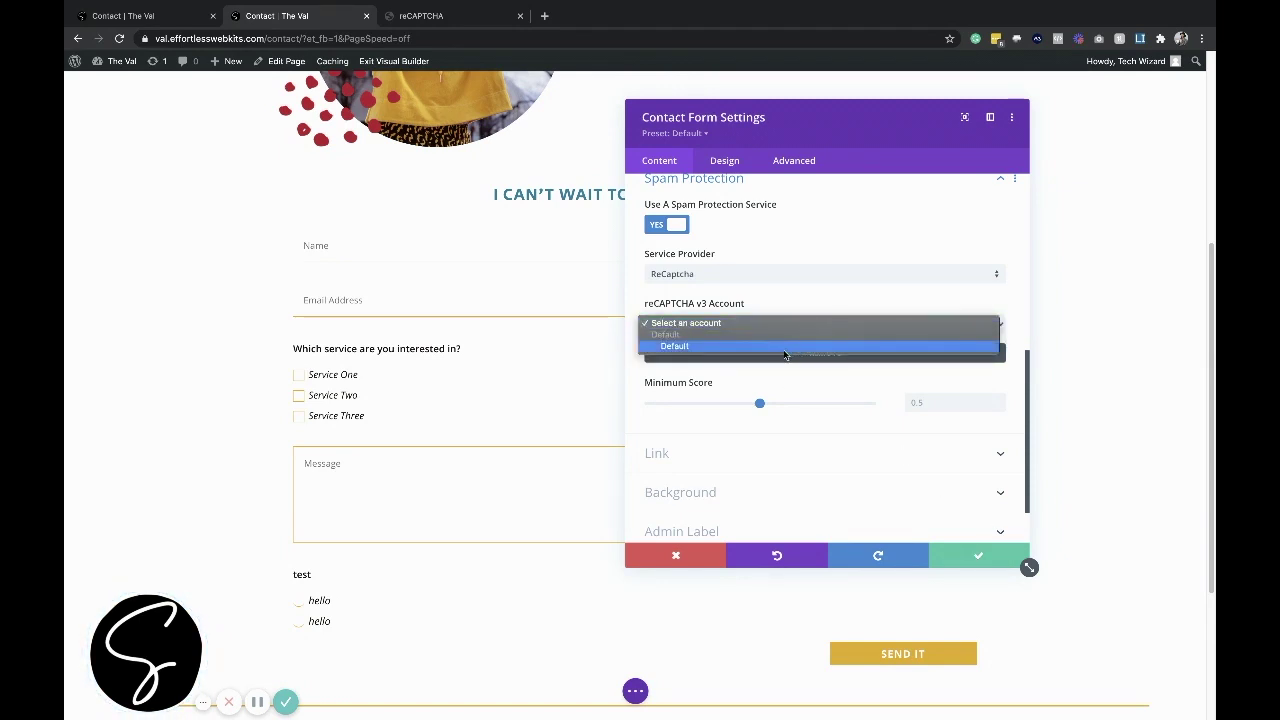
left_click(785, 354)
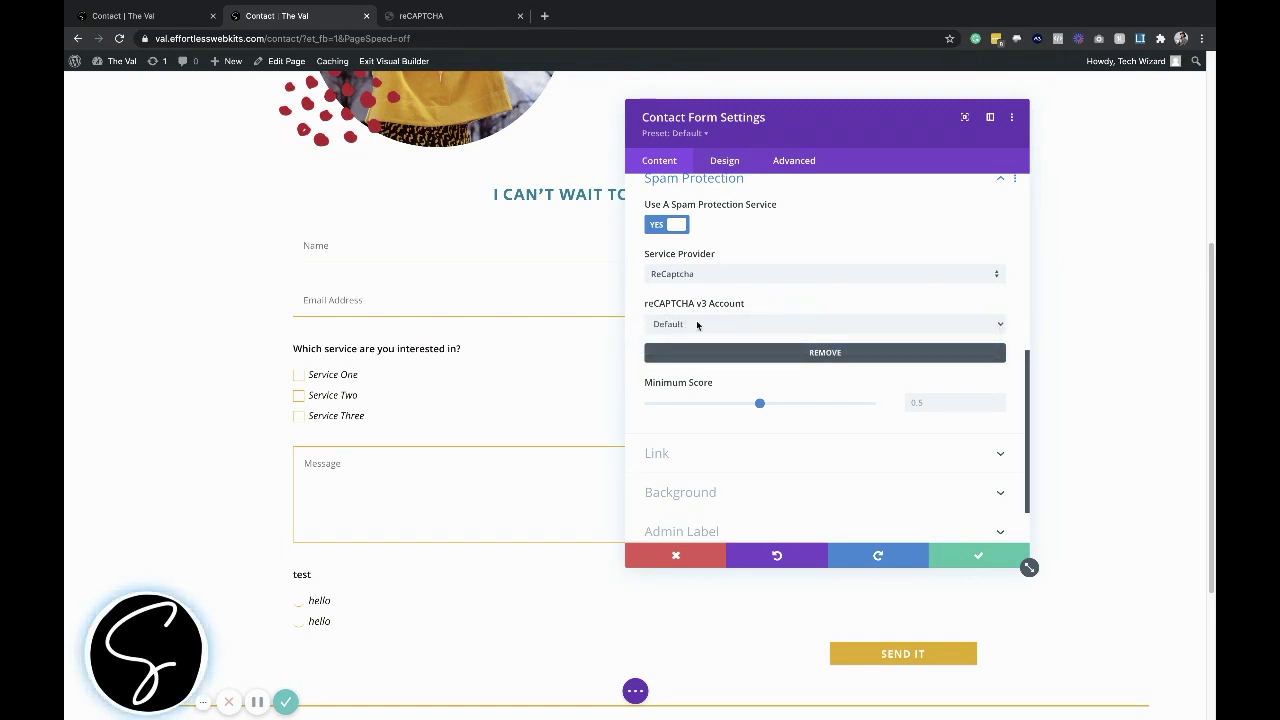
left_click(985, 567)
Save the page while exiting the Visual Builder, and check the live contact page for the reCAPTCHA badge
left_click(384, 60)
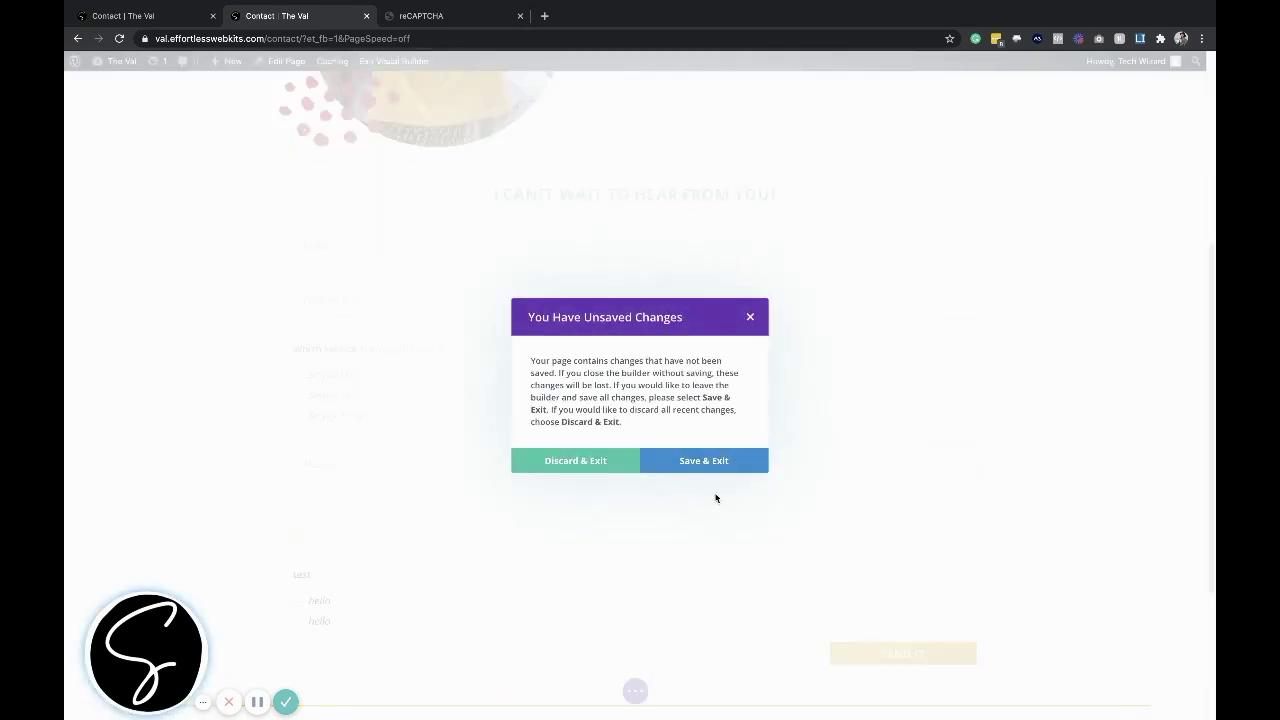
left_click(712, 467)
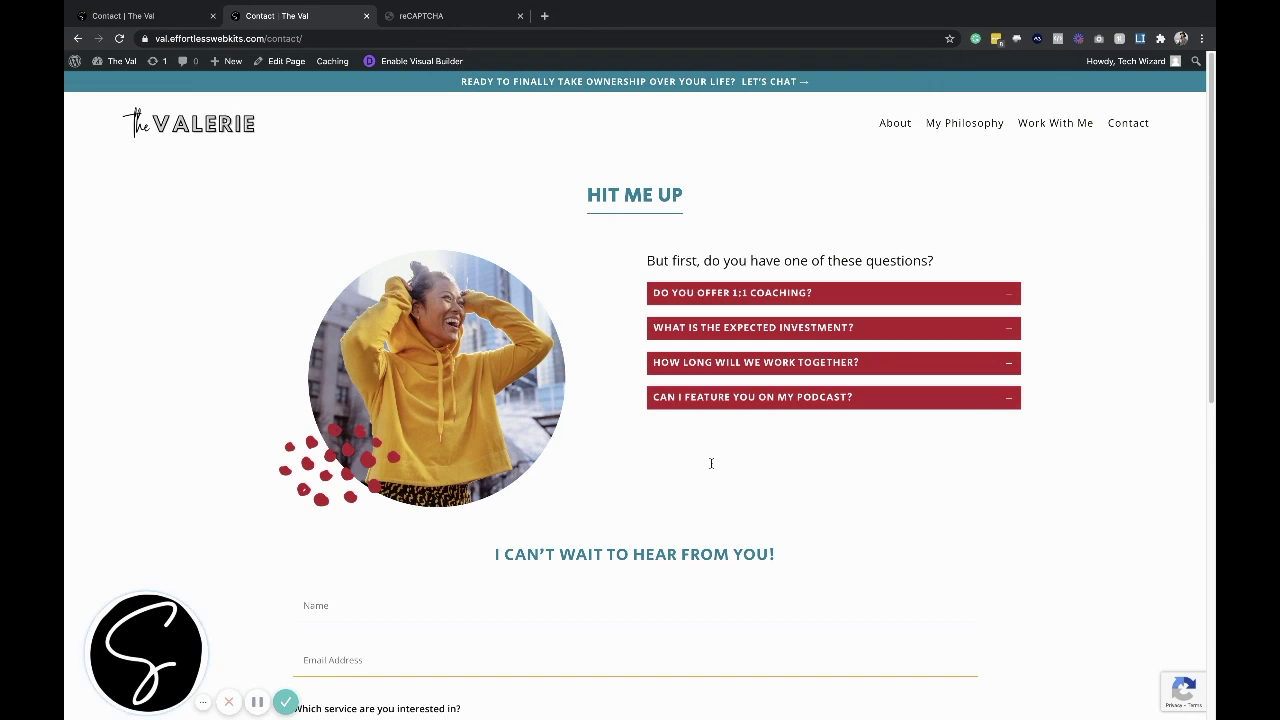
mouse_move(1160, 685)
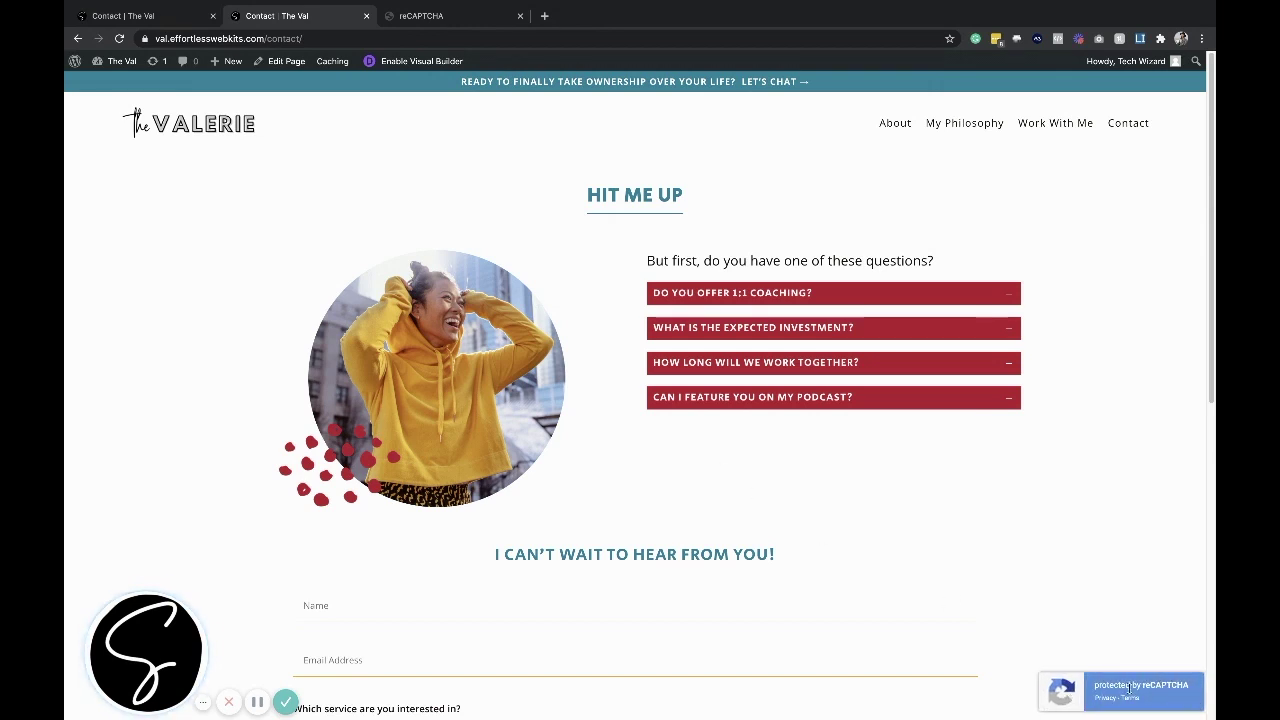
scroll(1097, 620, "down", 4)
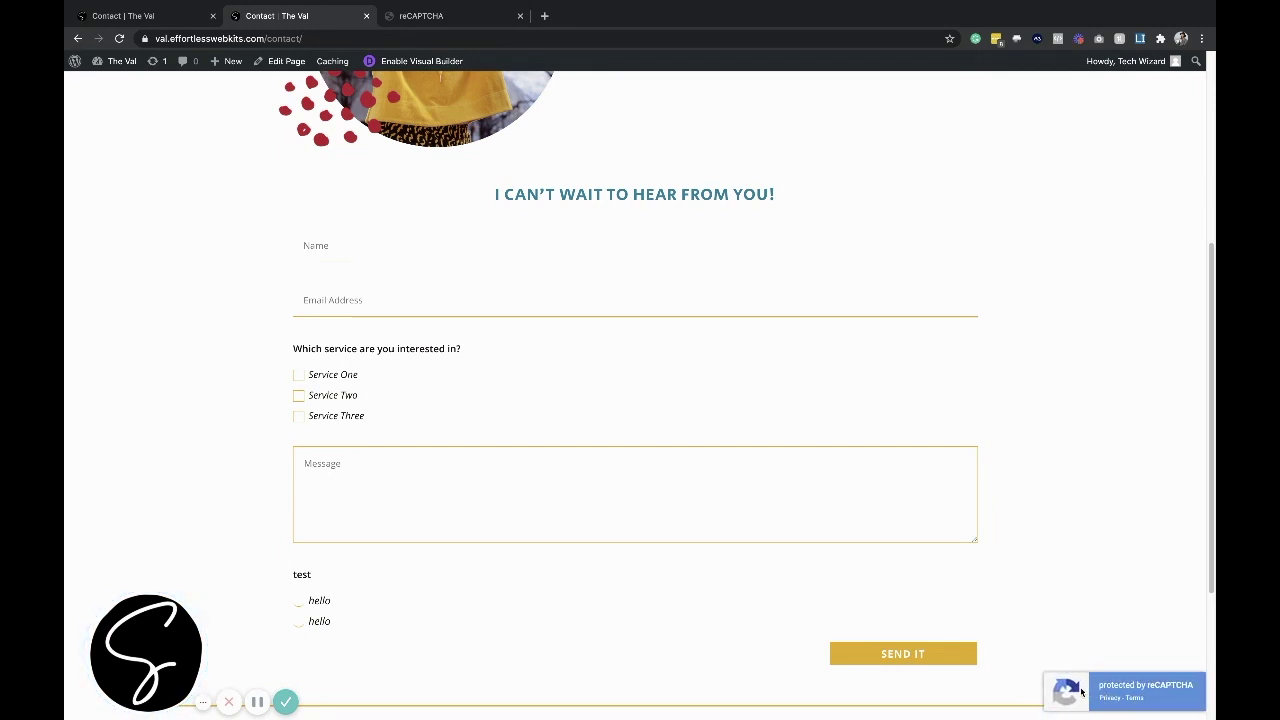
Review the reCAPTCHA analytics for the registered val.effortlesswebkits.com site and return to the contact form on the live page
scroll(990, 515, "down", 3)
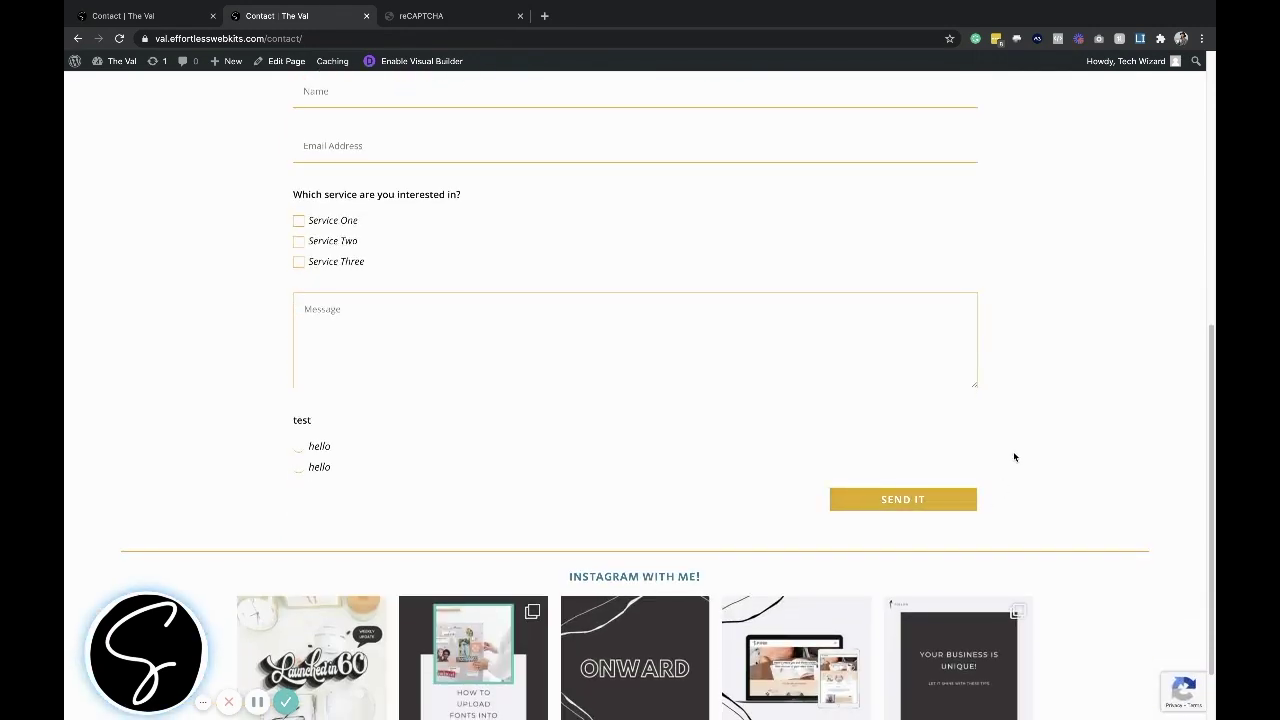
scroll(1013, 451, "up", 2)
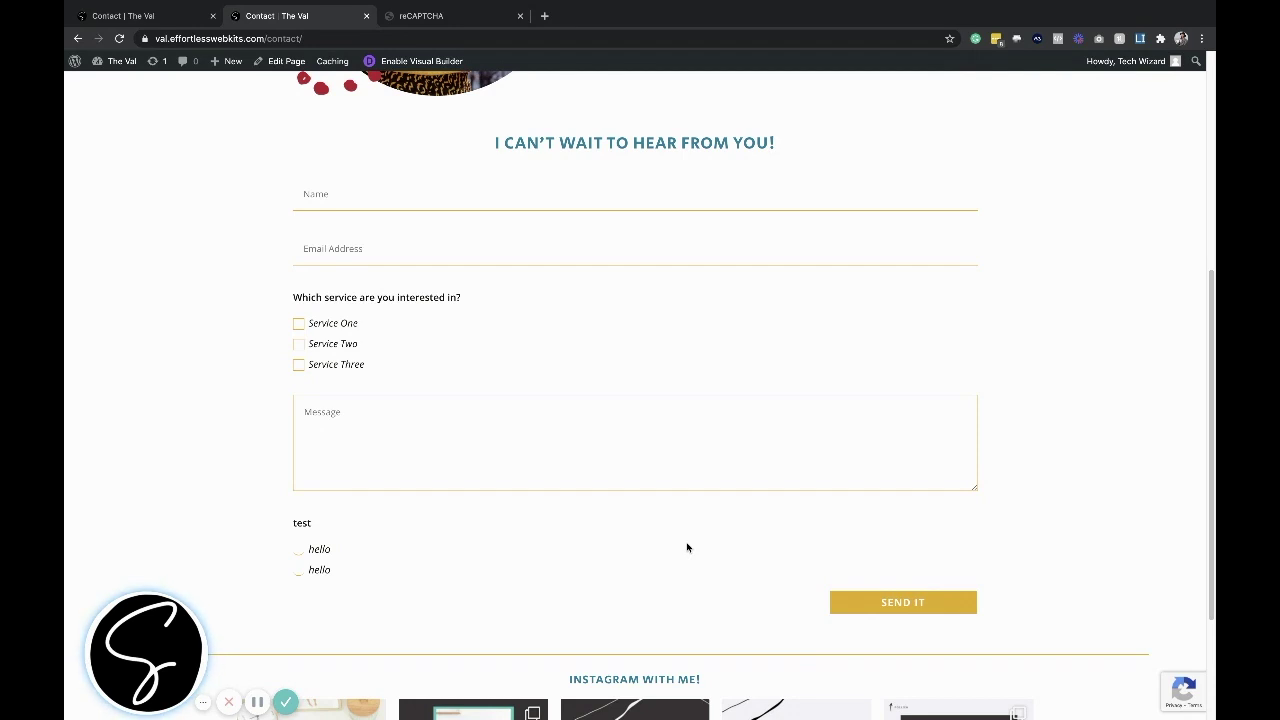
left_click(482, 20)
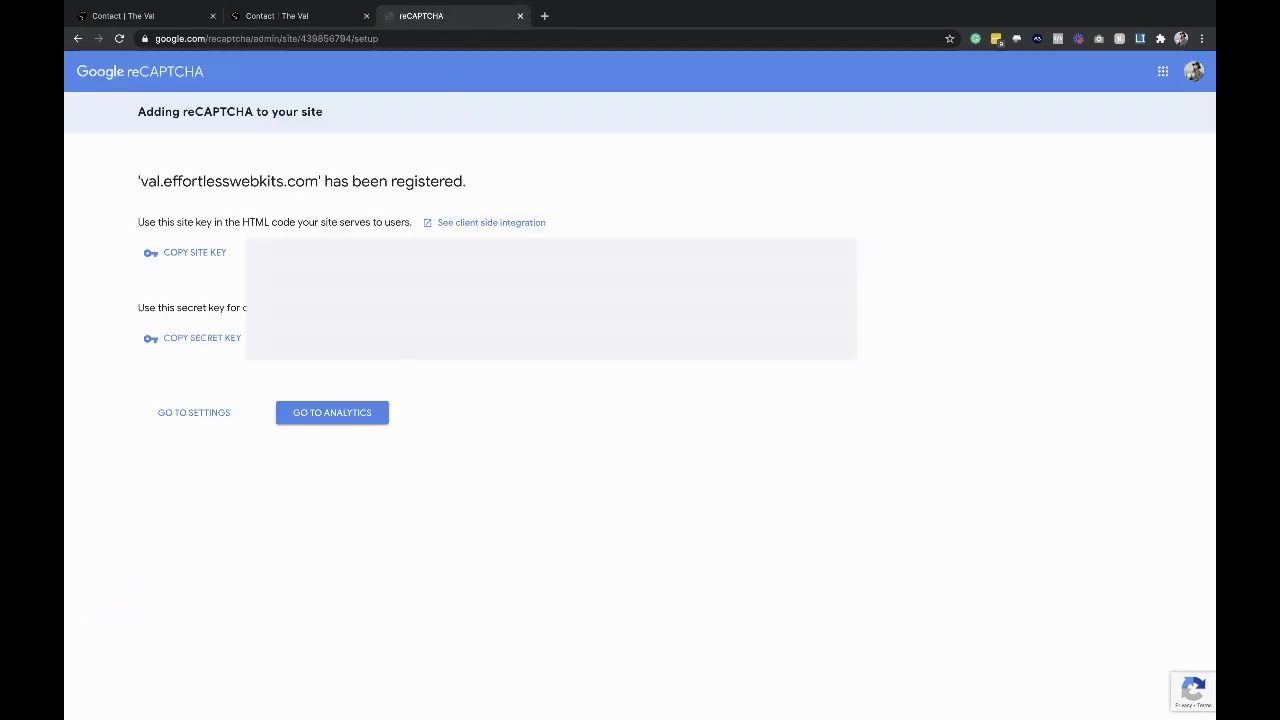
left_click(318, 414)
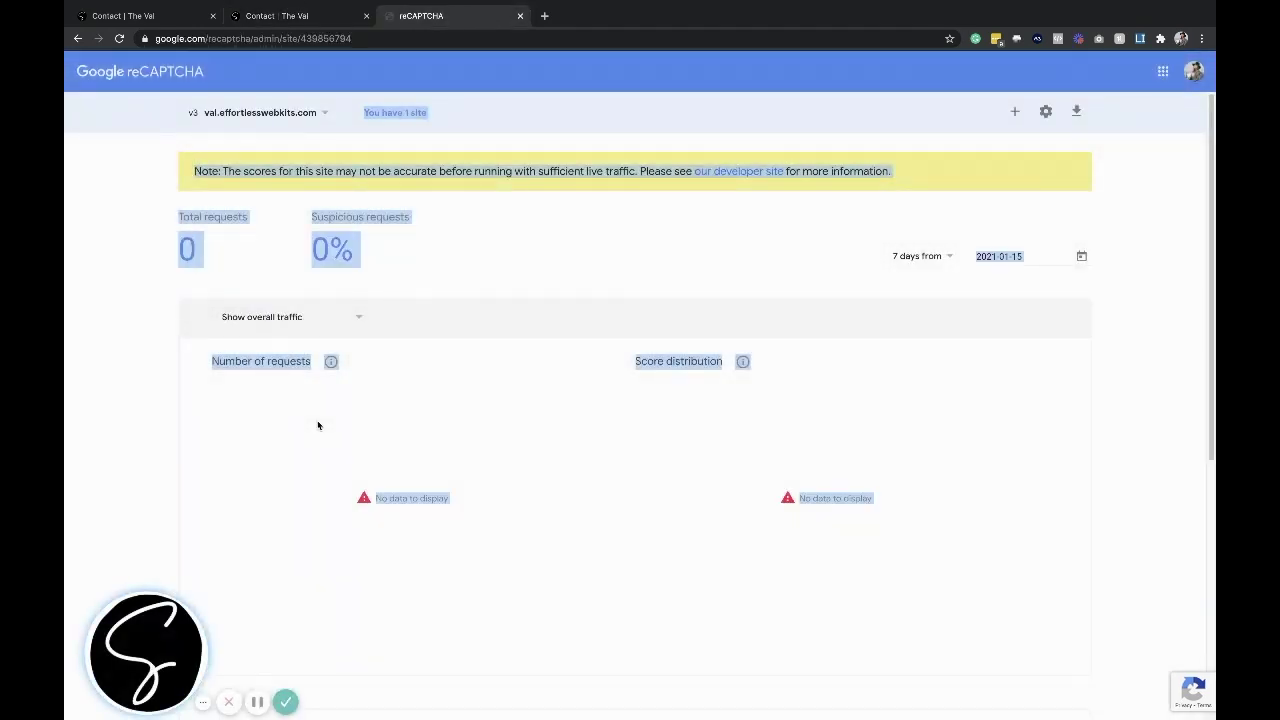
left_click(138, 271)
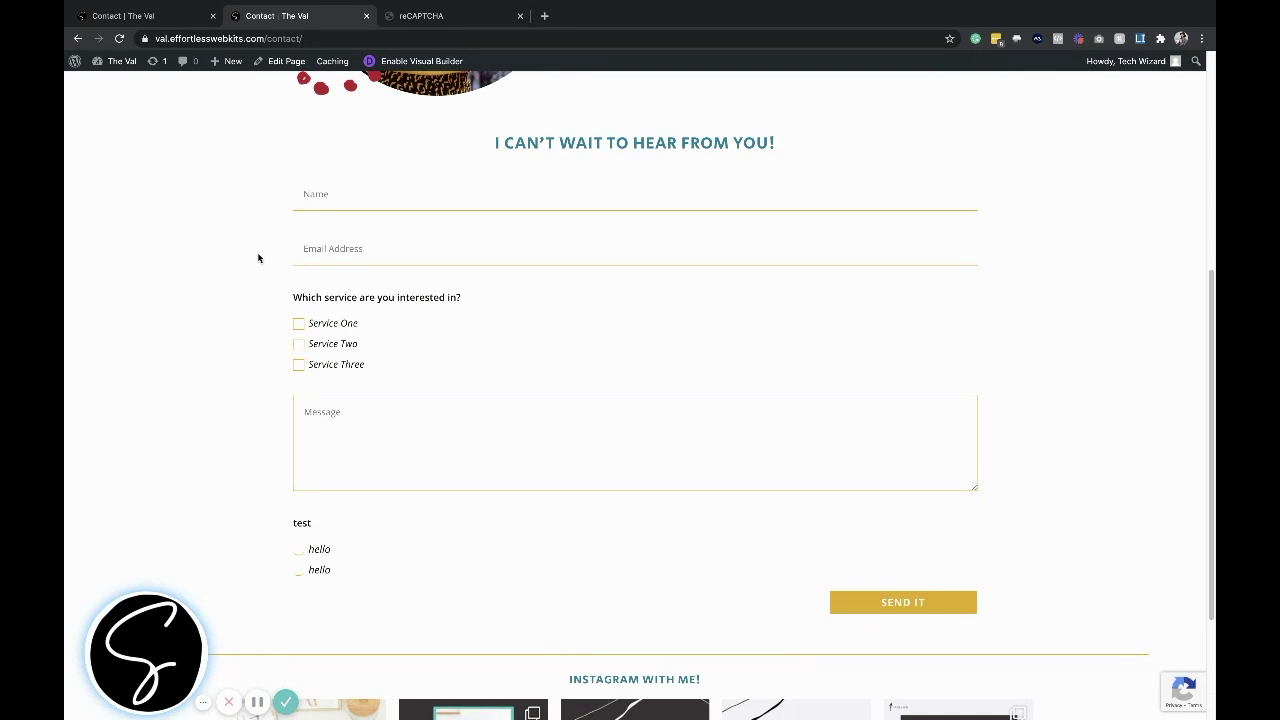
scroll(257, 254, "down", 1)
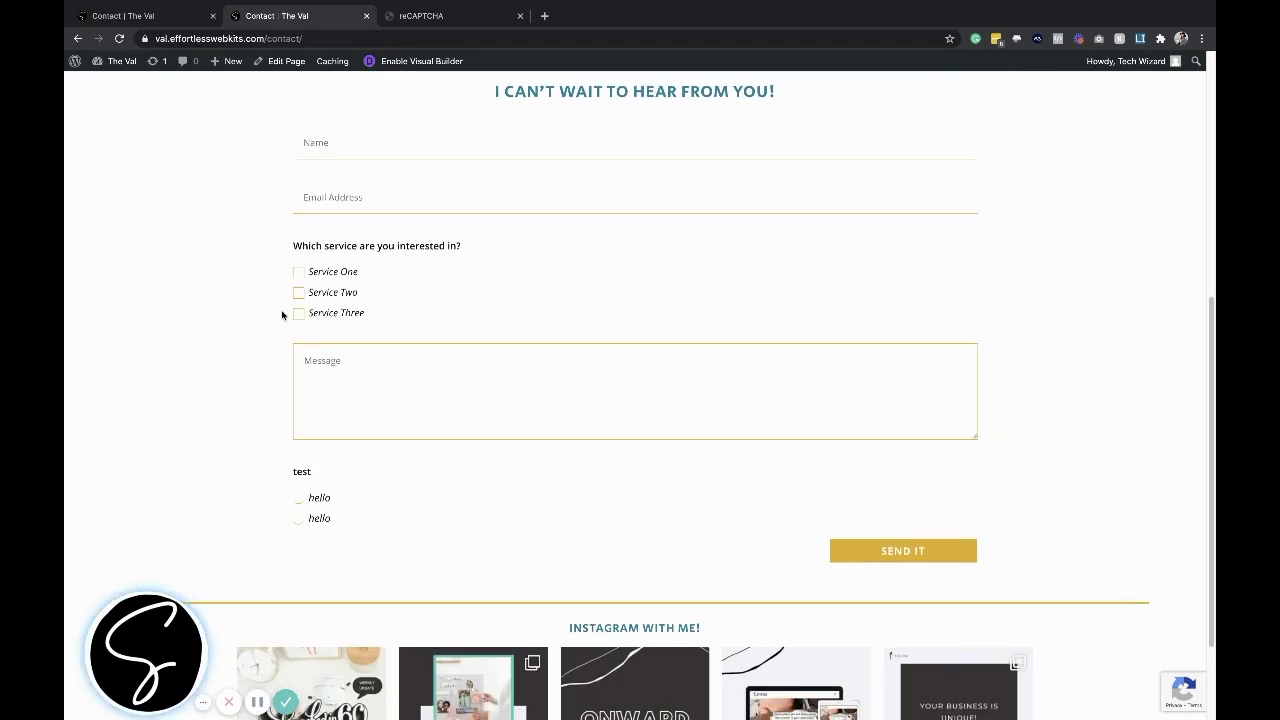